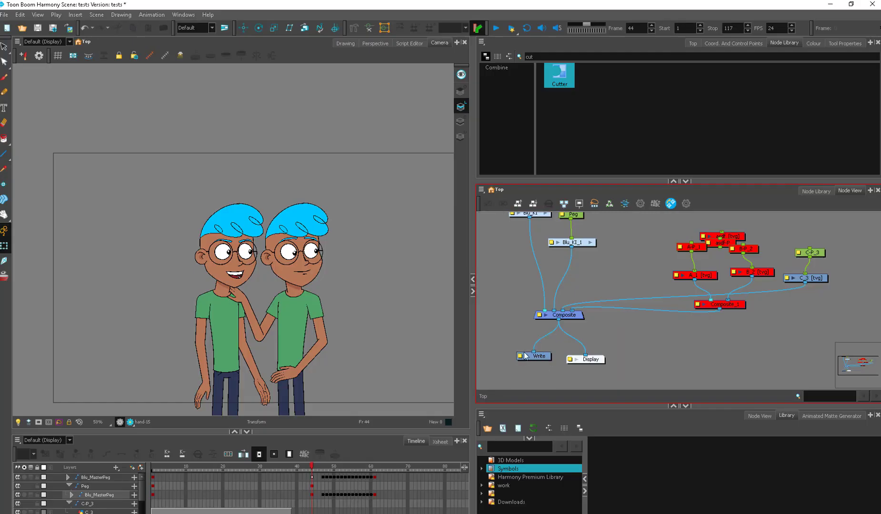
- Widen the Camera view by shifting its border with the node panels
scroll(410, 391, down, 1)
scroll(412, 379, up, 1)
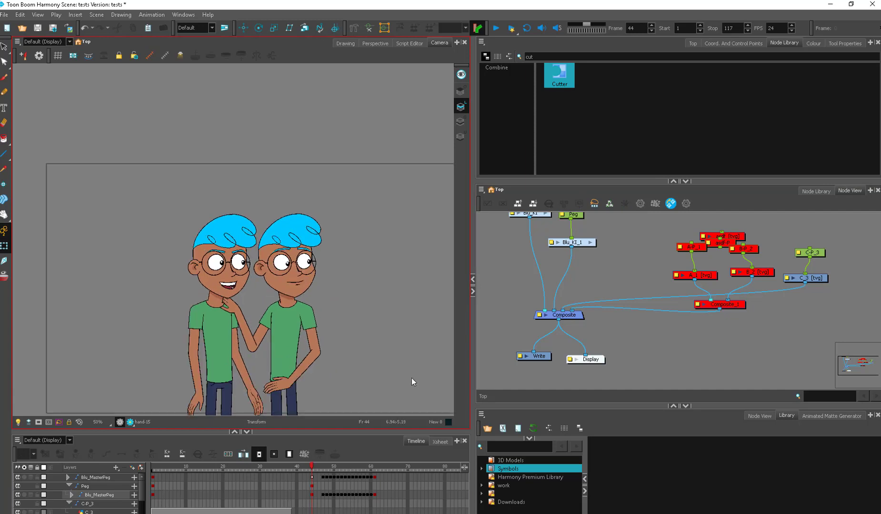
drag(412, 379, 398, 364)
drag(473, 359, 510, 357)
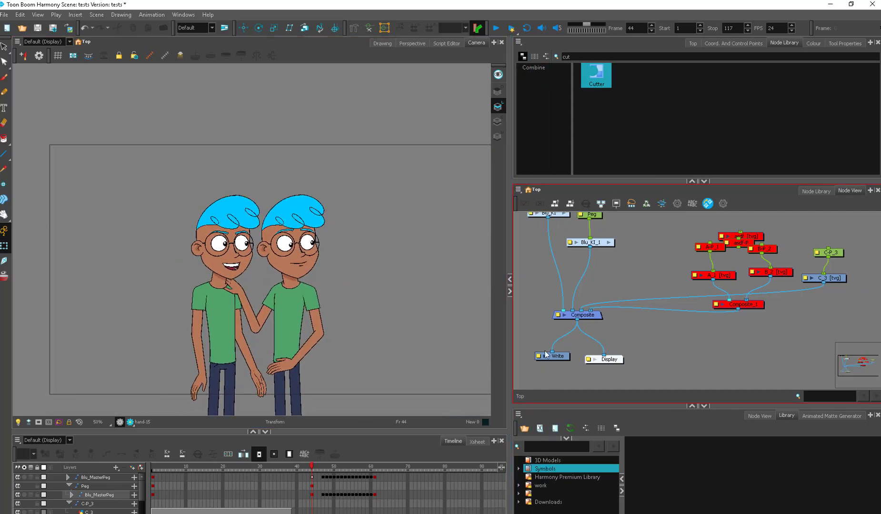
drag(686, 347, 683, 362)
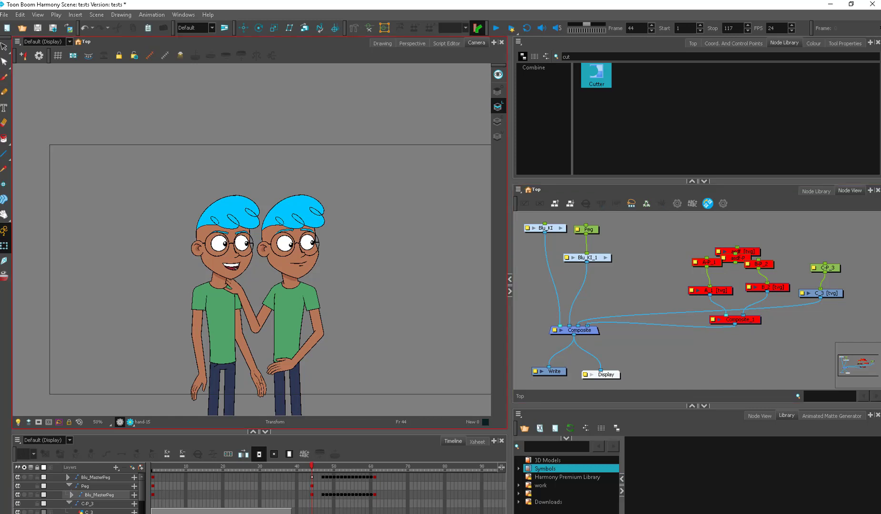
- Look through the scene's export commands, including Render Write Nodes
click(3, 14)
mouse_move(37, 142)
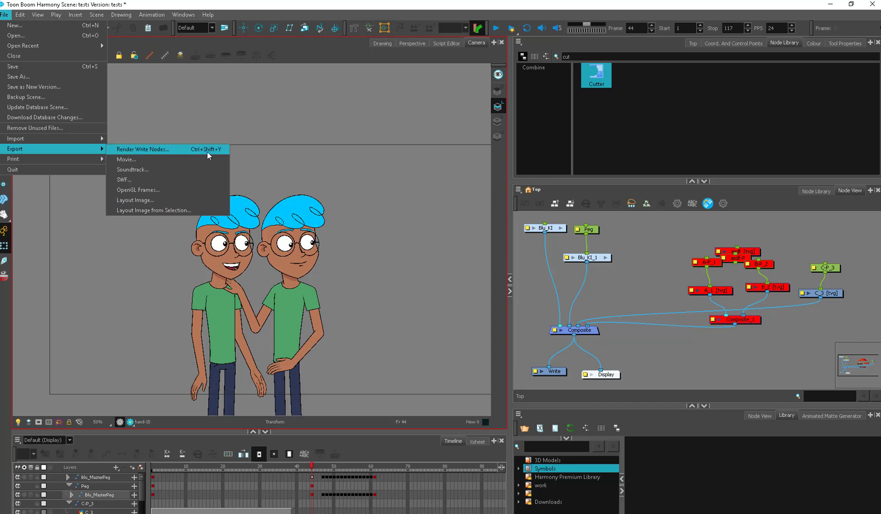
click(579, 313)
key(alt+d)
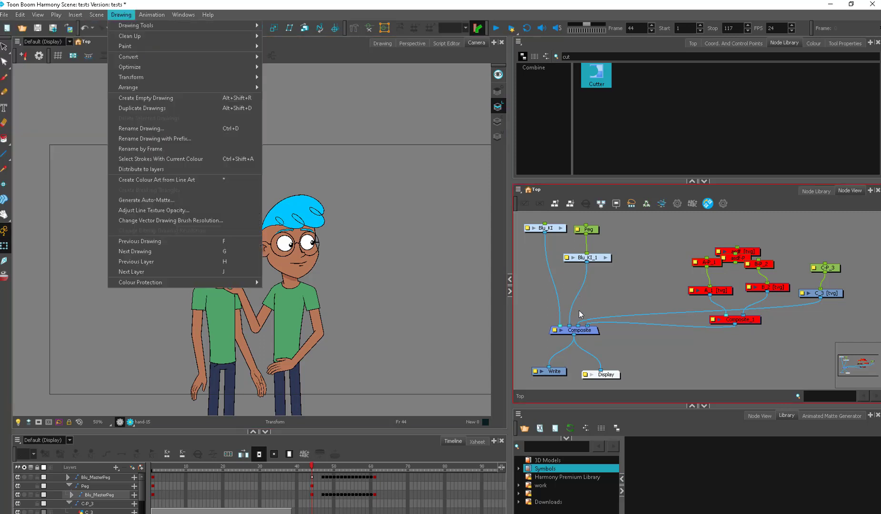
click(595, 283)
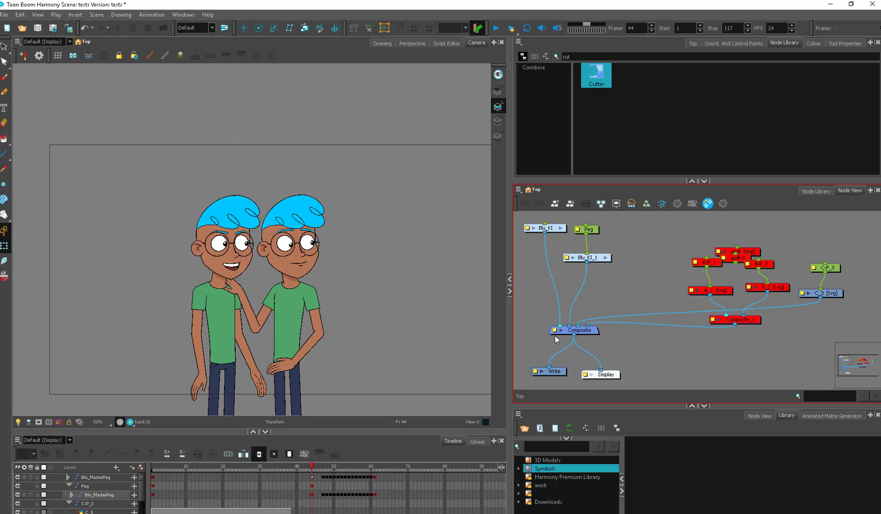
- Find the Write node in the node library and add a second one beside the Composite node
drag(609, 373, 565, 372)
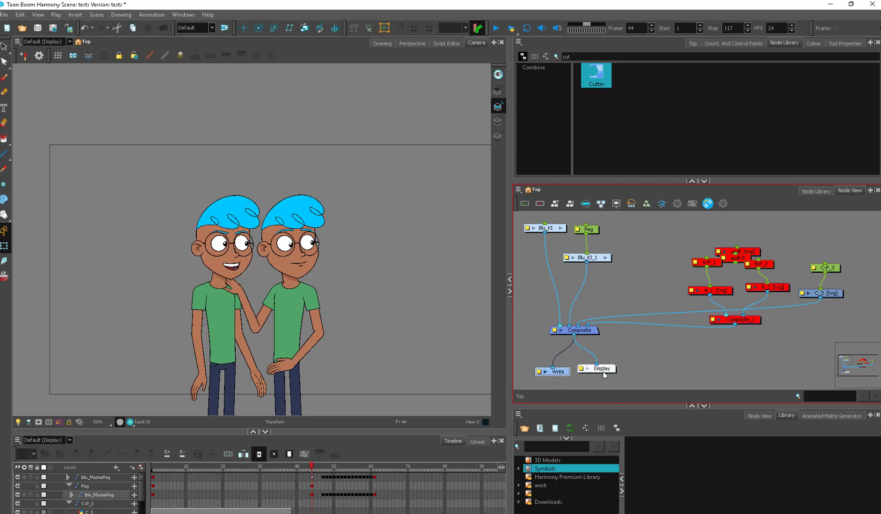
double_click(607, 56)
text(w)
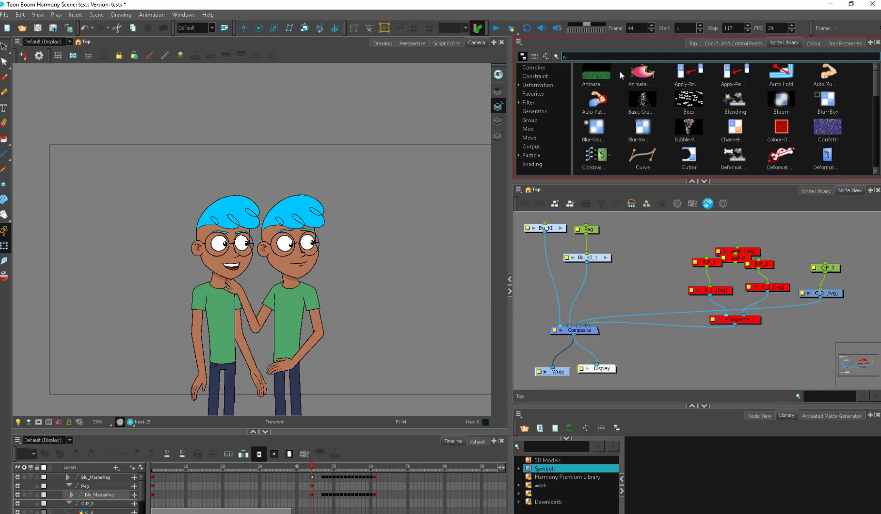
text(rit)
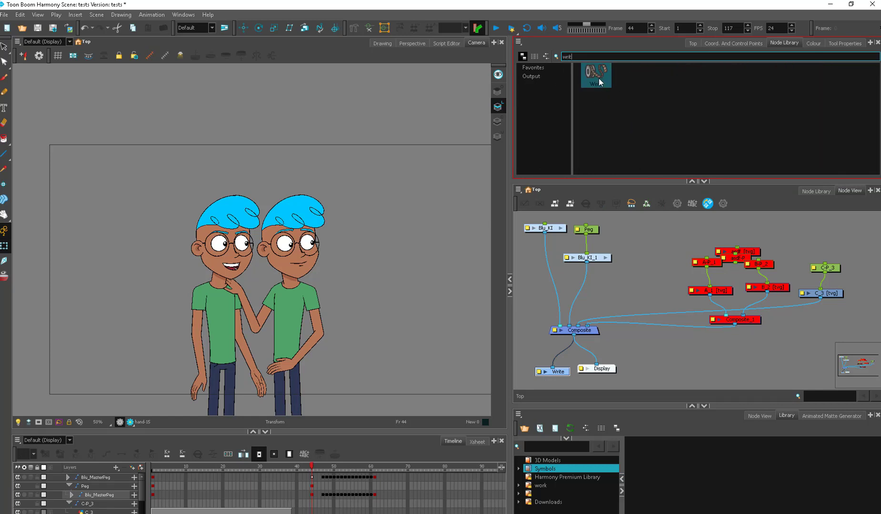
drag(598, 81, 621, 346)
drag(621, 347, 678, 315)
scroll(678, 315, up, 2)
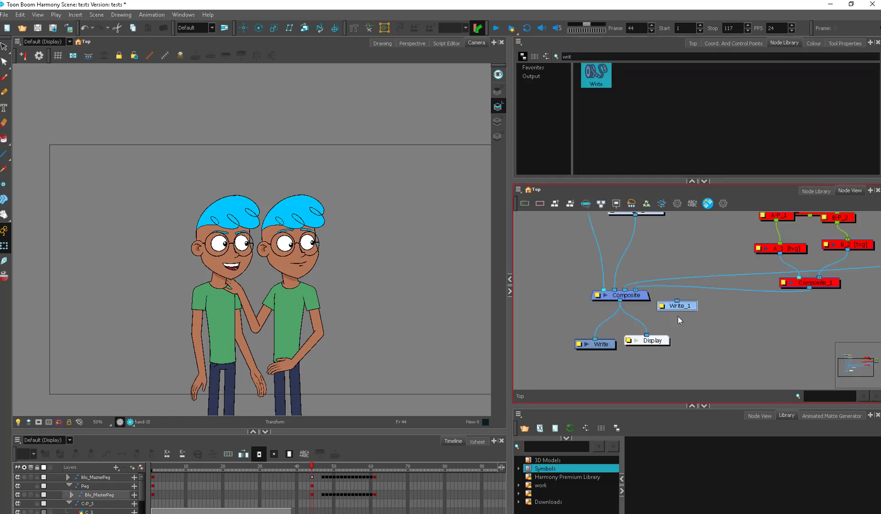
- Open the output properties of the original Write node
click(558, 351)
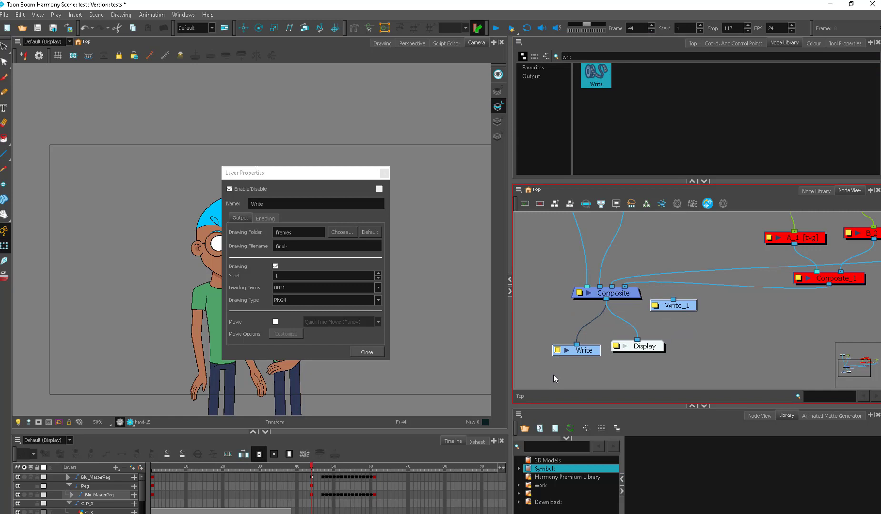
scroll(717, 308, down, 4)
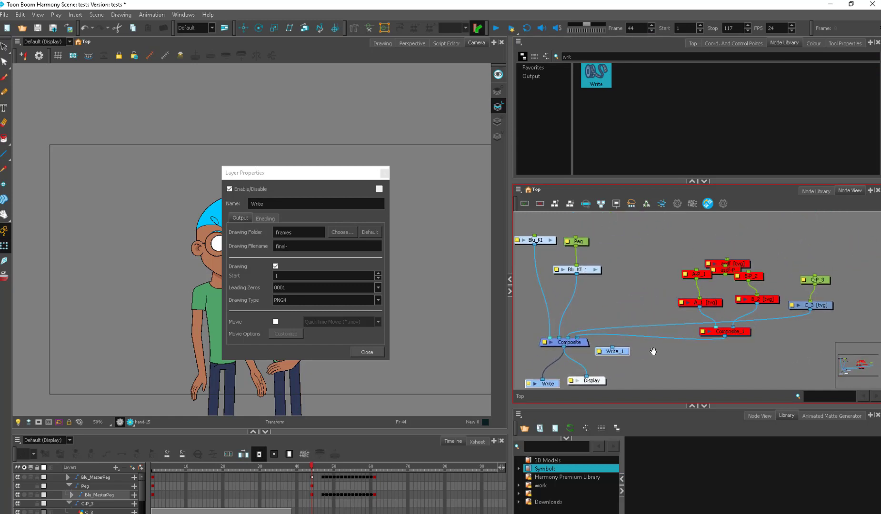
- Enable the asdf drawing and its peg, separate them from the disabled nodes and connect asdf to Composite
drag(843, 269, 806, 328)
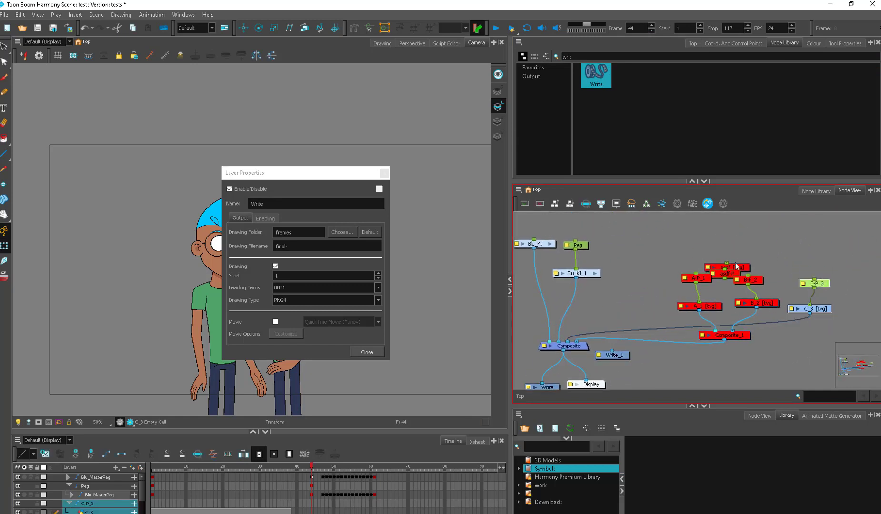
drag(777, 256, 697, 248)
key(a)
click(781, 249)
drag(732, 266, 563, 340)
click(603, 321)
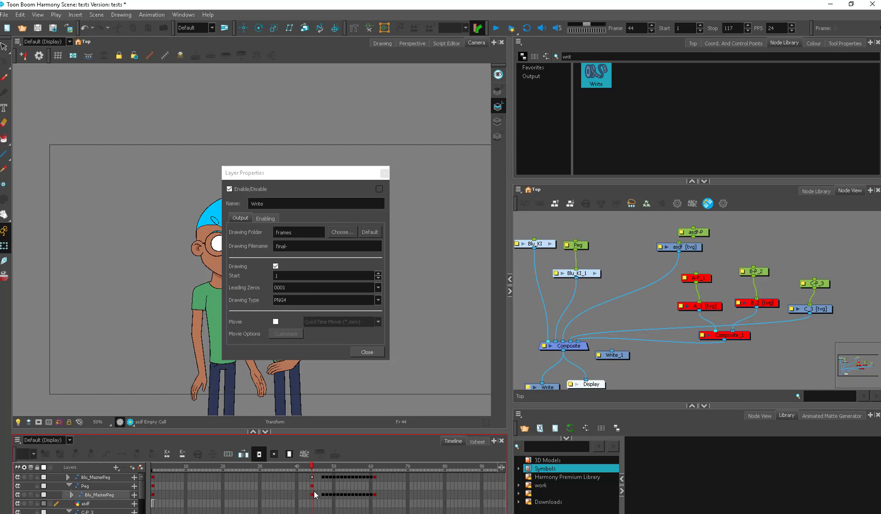
- Extend the asdf background's exposure to frame 44 and close the Write node's properties
click(330, 512)
click(313, 505)
click(367, 353)
click(661, 258)
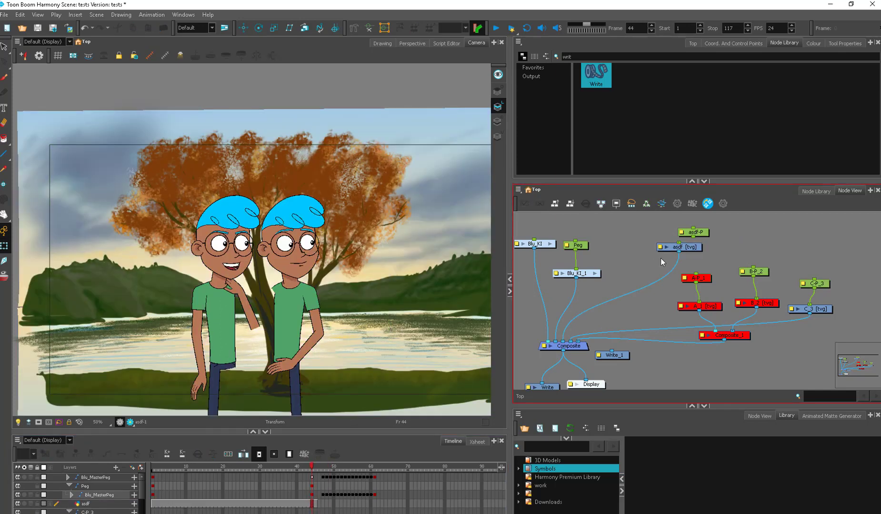
- Connect the asdf-P peg to the asdf drawing and push the background back to Z 0.001 B, behind the characters
mouse_move(661, 258)
mouse_down()
mouse_move(643, 282)
mouse_move(654, 284)
mouse_move(644, 277)
mouse_move(671, 262)
mouse_up()
click(639, 264)
click(686, 264)
click(734, 43)
click(405, 375)
key(1)
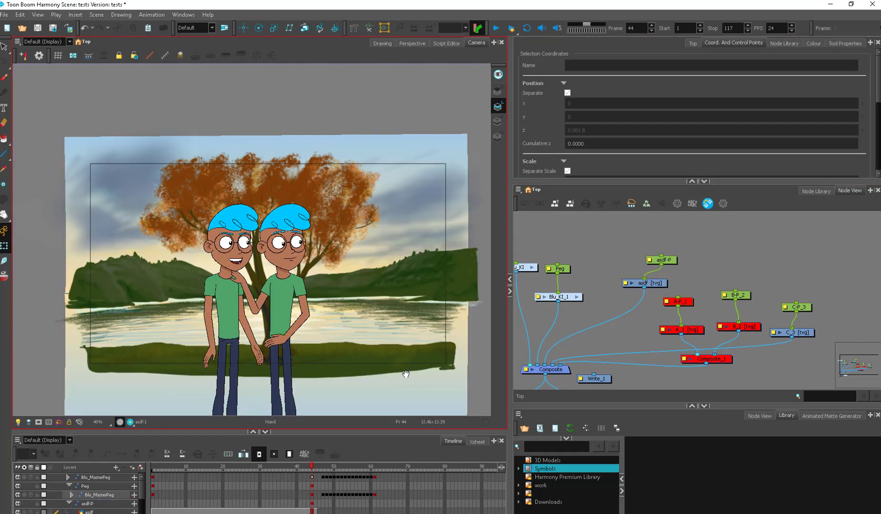
drag(390, 372, 376, 368)
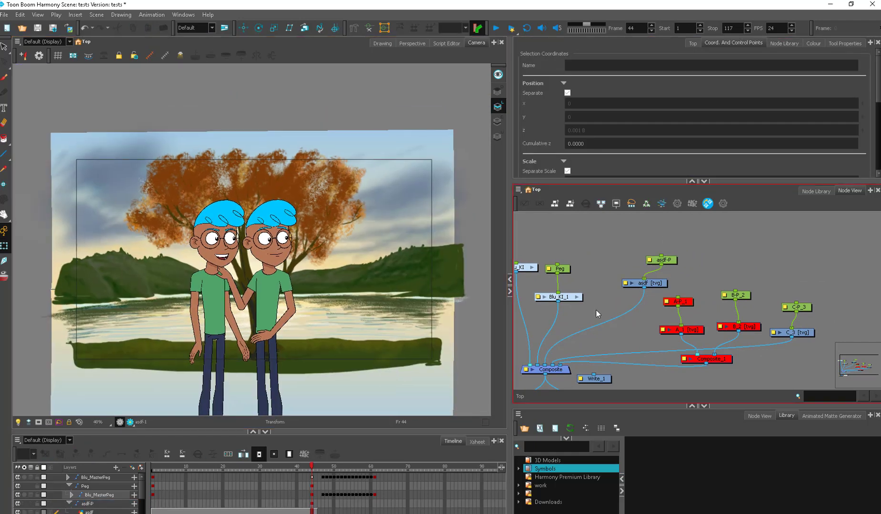
- Duplicate the Composite node and place the copy beside the original in the node network
drag(662, 283, 655, 262)
click(591, 323)
drag(590, 387, 648, 329)
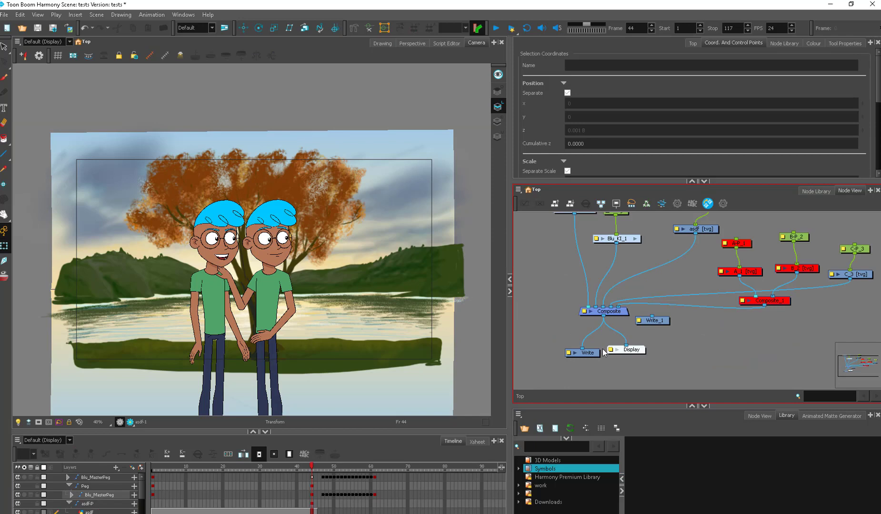
click(617, 312)
key(ctrl+c)
key(ctrl+v)
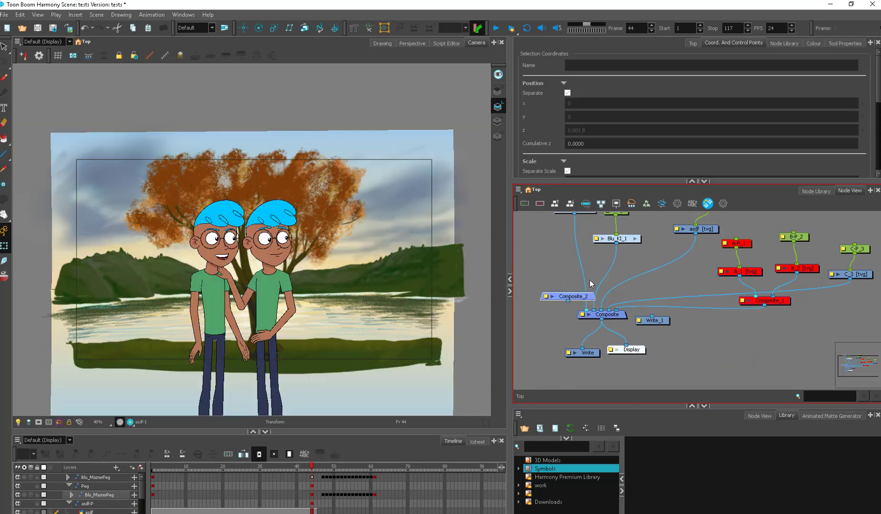
drag(589, 298, 534, 325)
- Connect Blu_KI and Blu_KI_1 to Composite_2, and attach Write_1 to its output
drag(569, 238, 538, 325)
drag(611, 269, 556, 326)
drag(556, 326, 581, 313)
drag(568, 310, 559, 314)
drag(658, 331, 529, 353)
mouse_move(543, 317)
mouse_down()
mouse_move(522, 349)
mouse_move(543, 310)
mouse_up()
- Paste another Composite node, feed it from the asdf background and attach the original Write node to its output
key(ctrl+v)
drag(701, 246, 678, 327)
drag(684, 330, 690, 338)
drag(588, 363, 699, 362)
click(710, 364)
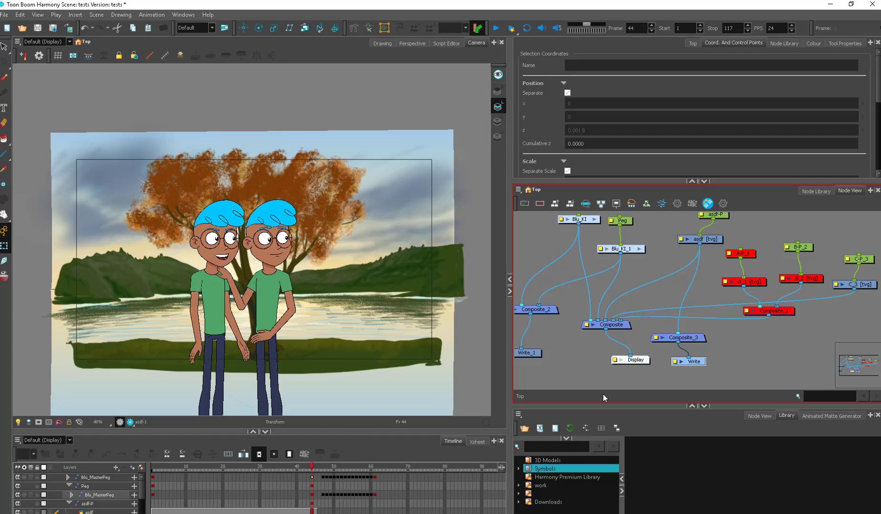
drag(608, 344, 640, 347)
drag(536, 358, 544, 359)
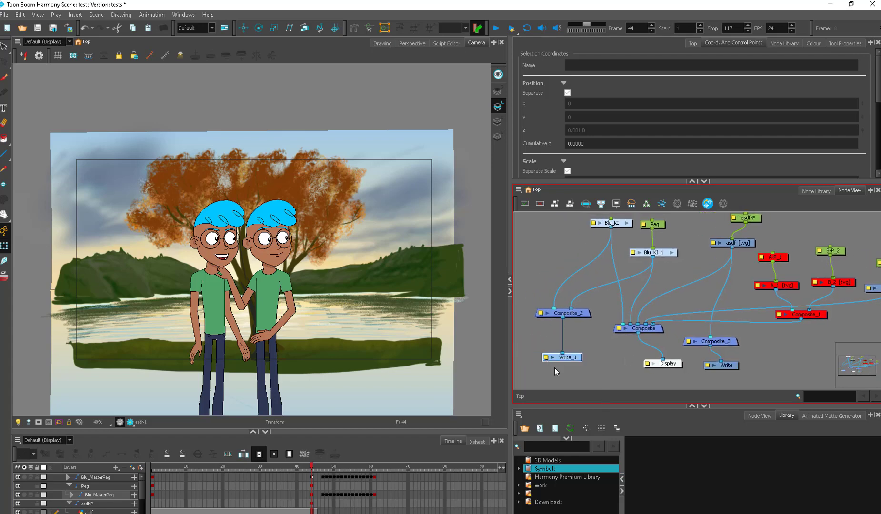
click(730, 368)
key(Delete)
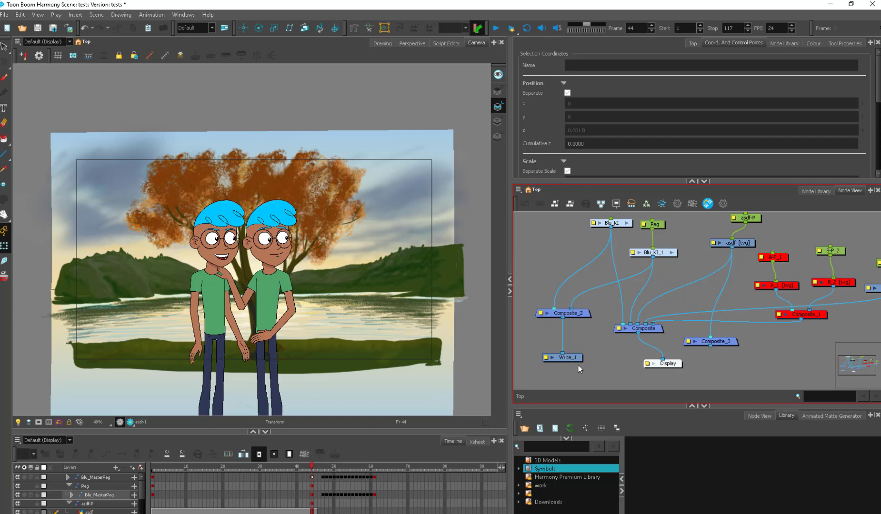
key(ctrl+z)
- Open the properties of Write_1 and set its drawing filename to characters
double_click(548, 358)
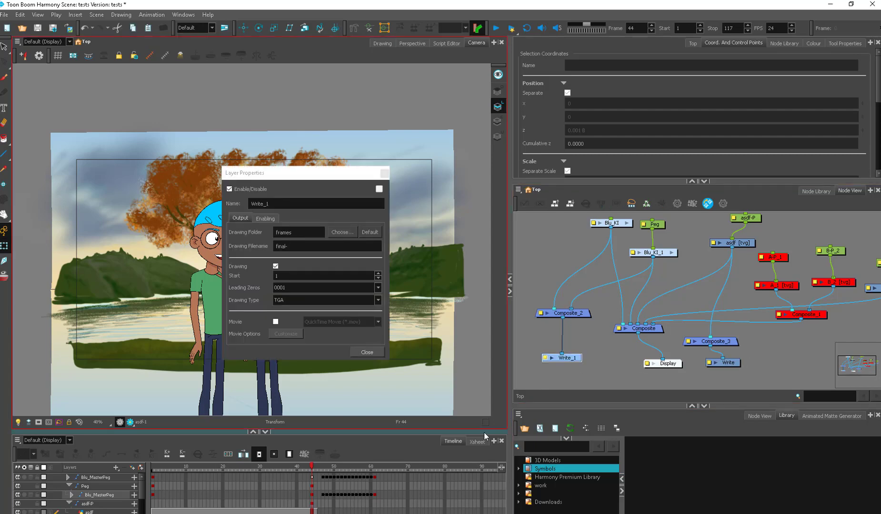
click(296, 245)
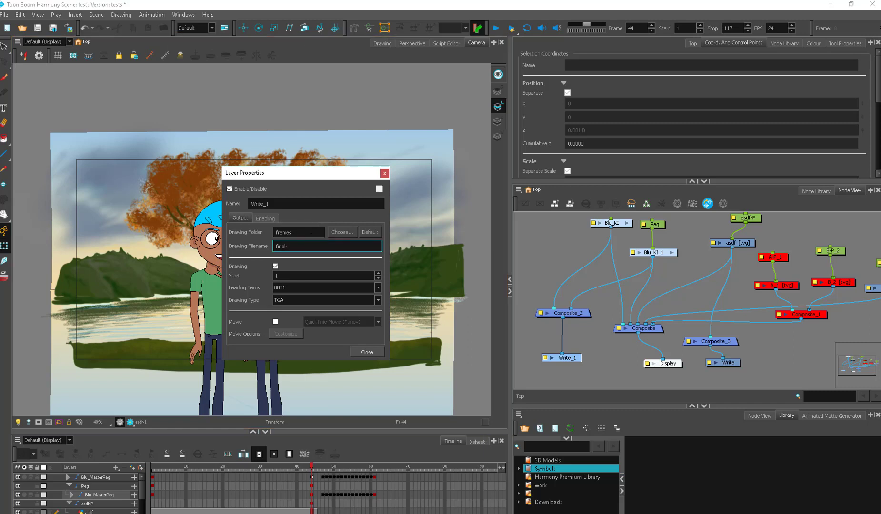
double_click(284, 241)
text(characters)
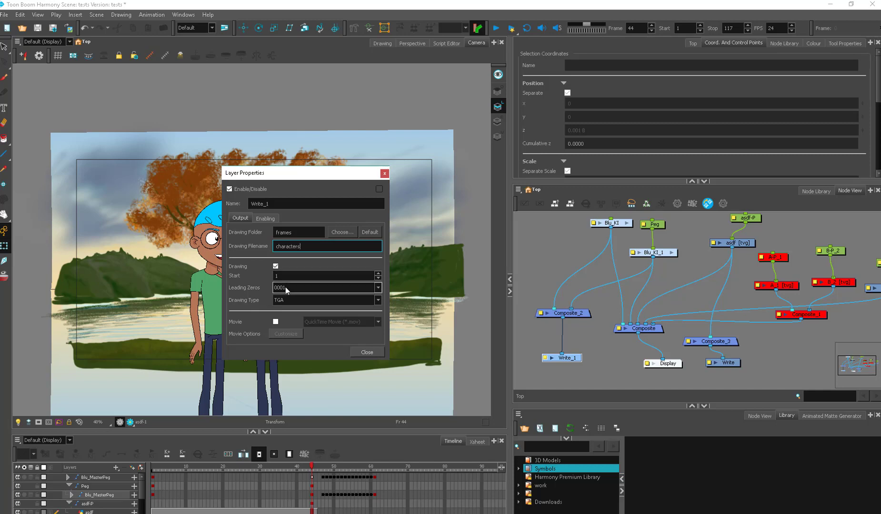
click(297, 289)
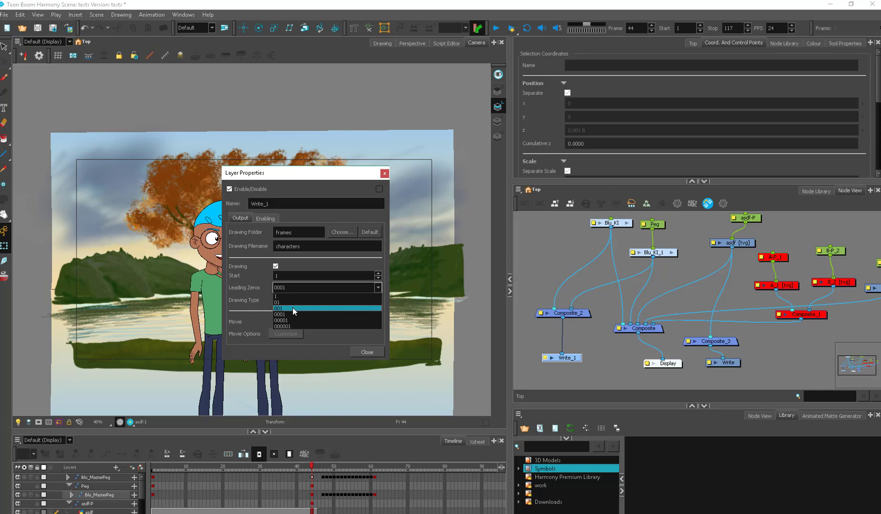
click(293, 309)
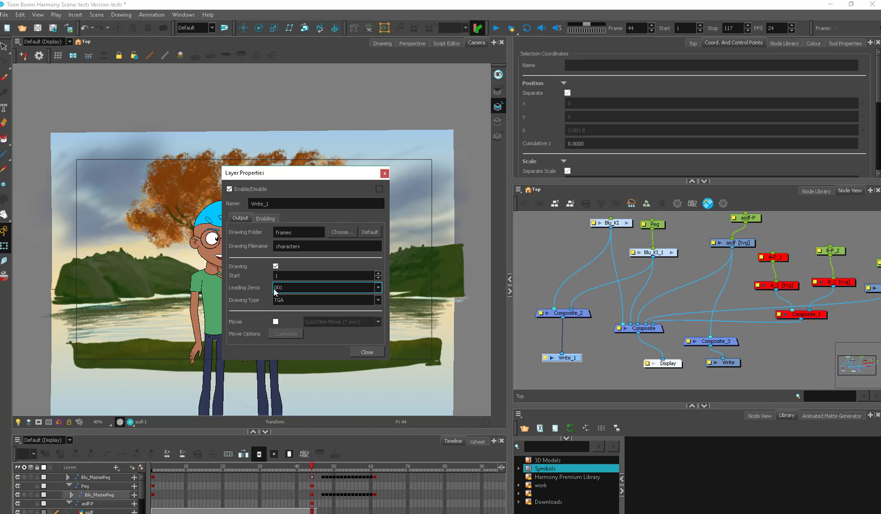
click(292, 290)
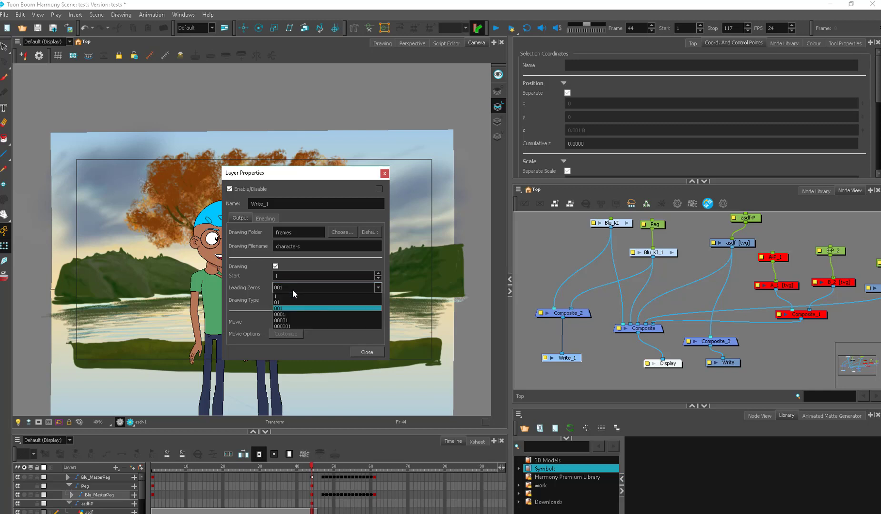
click(292, 315)
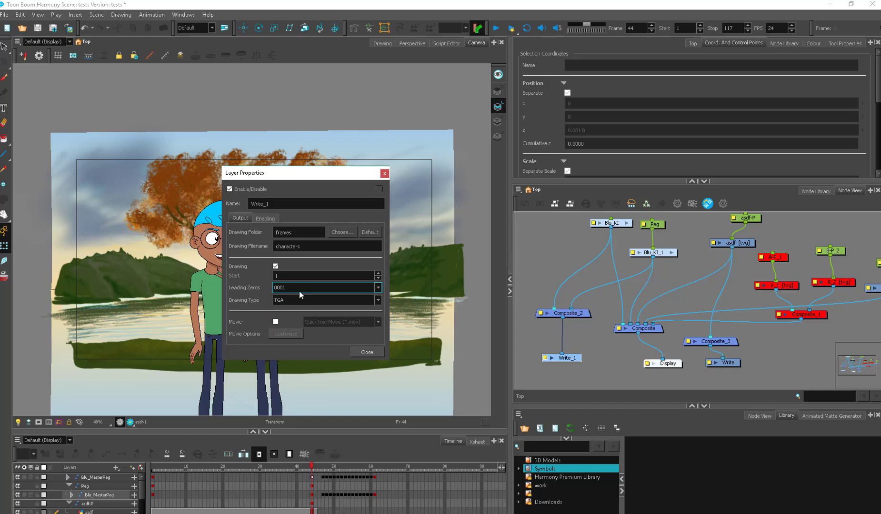
- Set the drawing type of Write_1 to PNG4 and enable its movie output
click(300, 303)
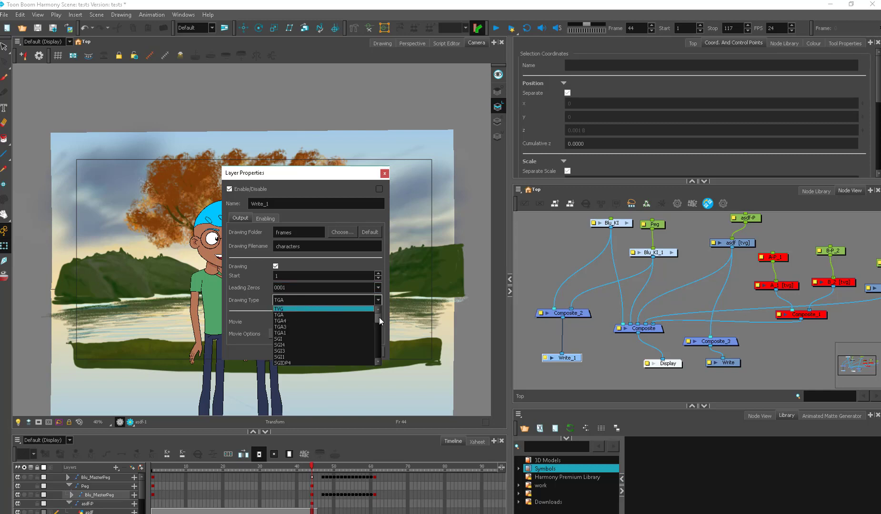
click(246, 267)
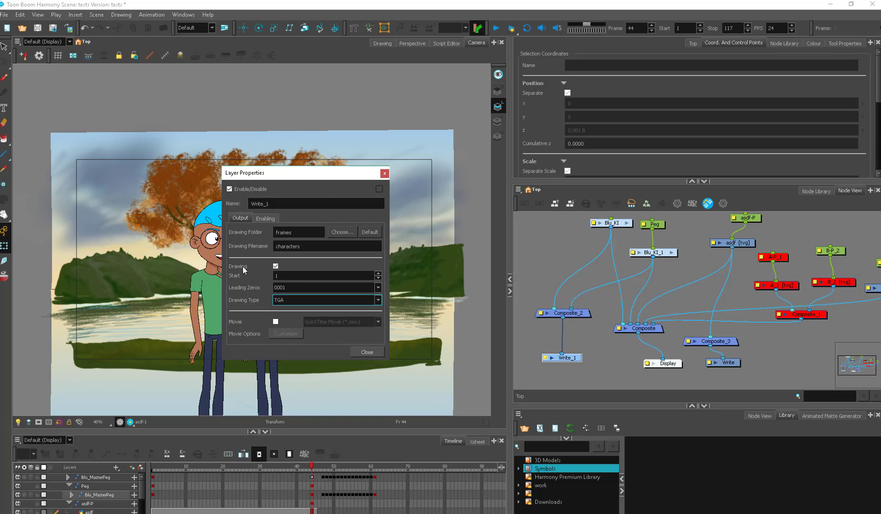
click(334, 300)
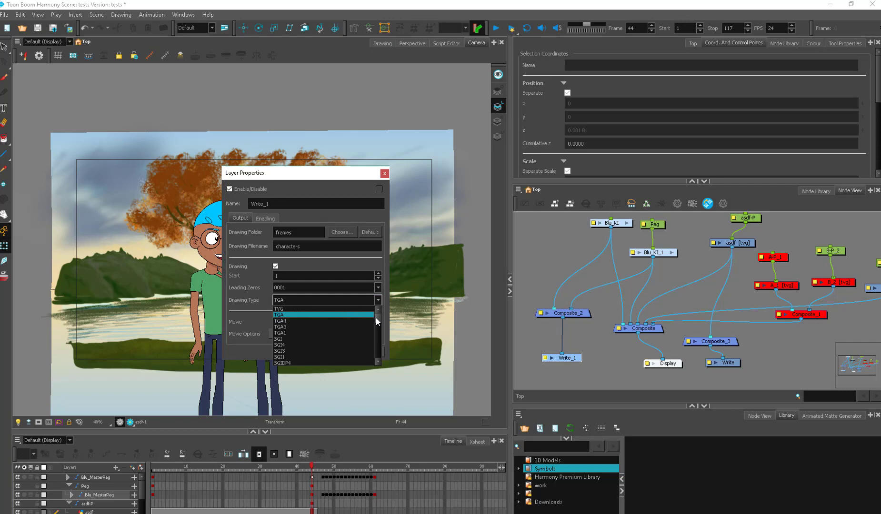
drag(378, 317, 379, 335)
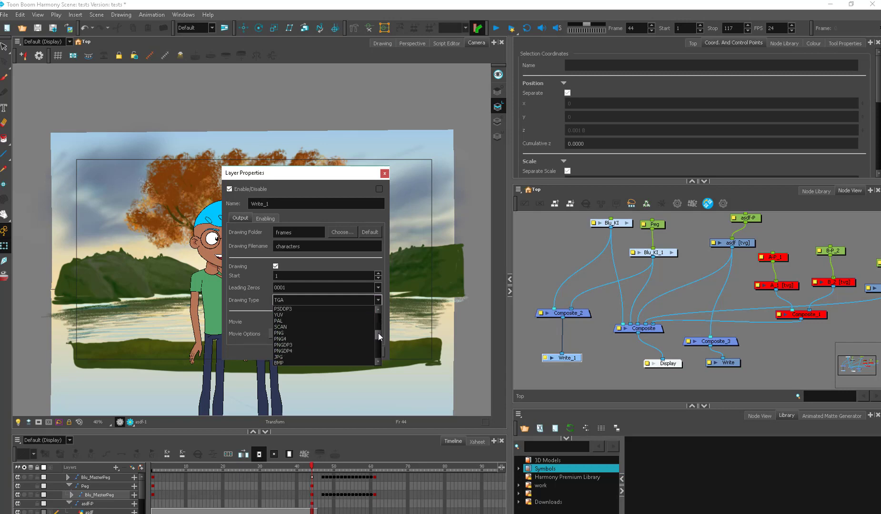
click(353, 346)
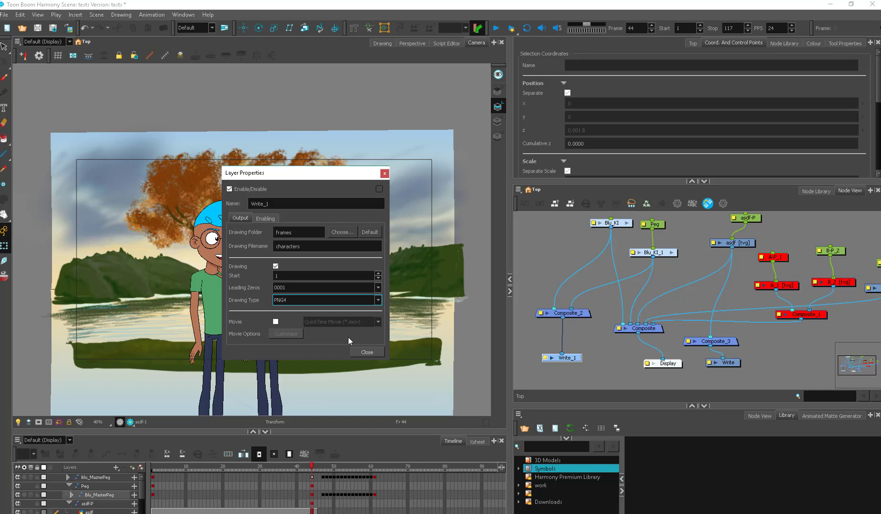
click(276, 322)
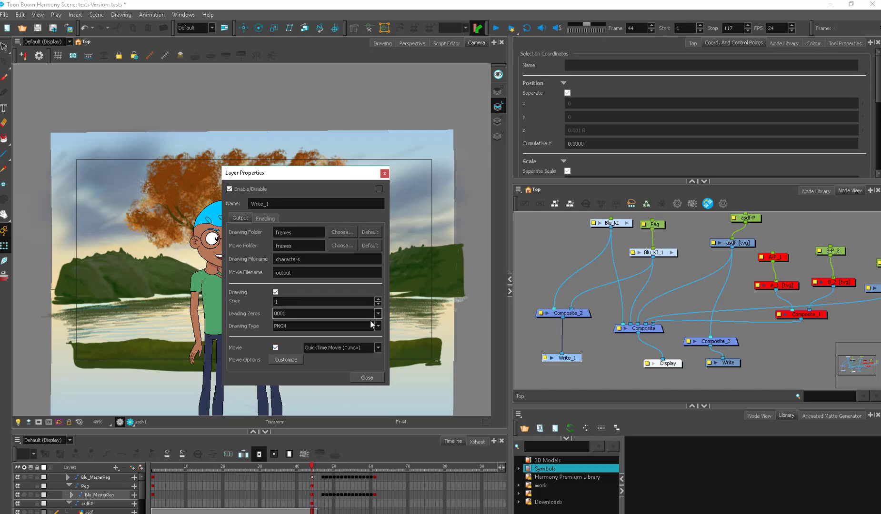
- Check the movie formats available for Write_1 and keep QuickTime Movie (*.mov)
click(365, 350)
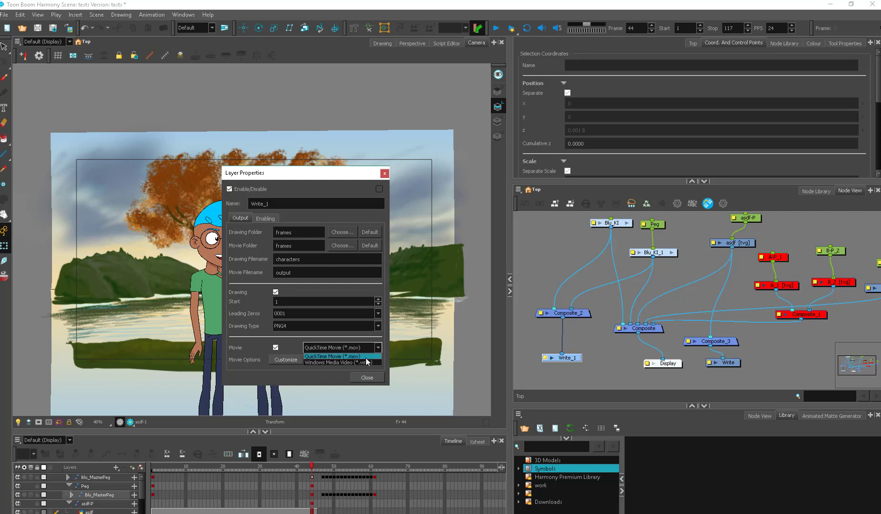
click(339, 377)
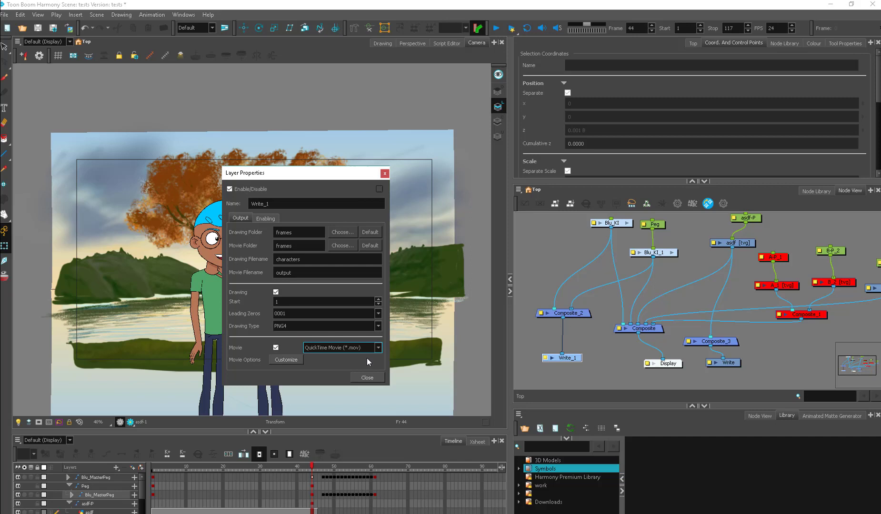
click(329, 347)
click(340, 357)
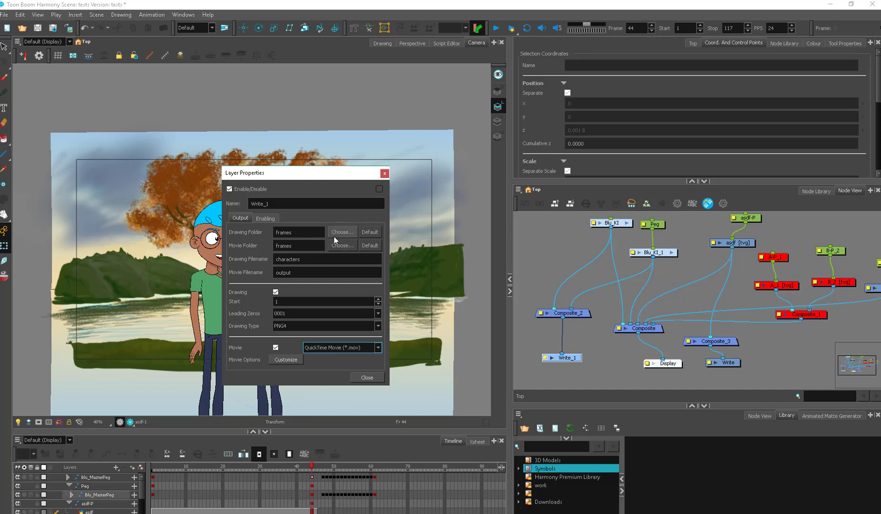
- Review the drawing and movie folders and the enabling options of Write_1, and close its properties
click(309, 233)
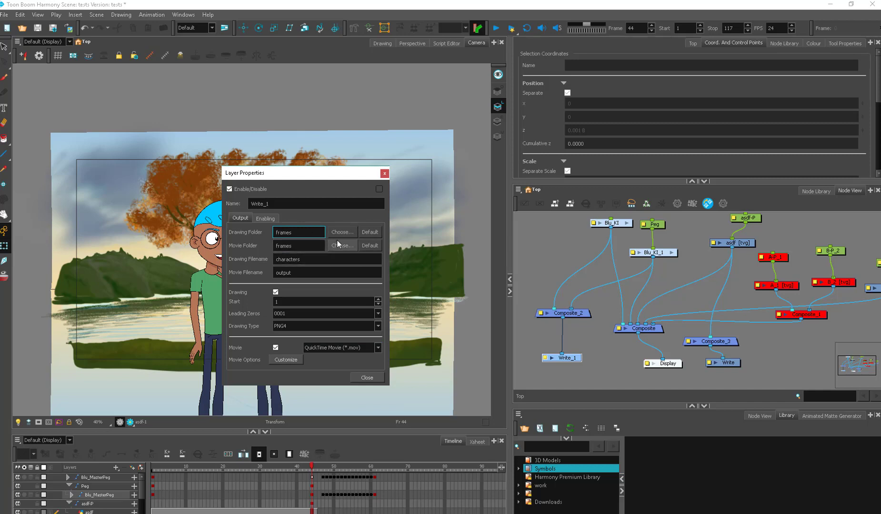
click(316, 246)
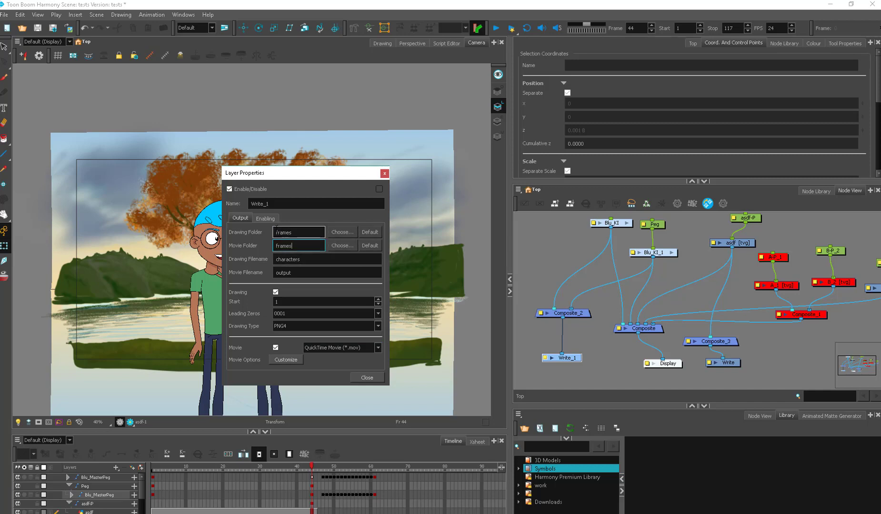
click(262, 218)
click(240, 218)
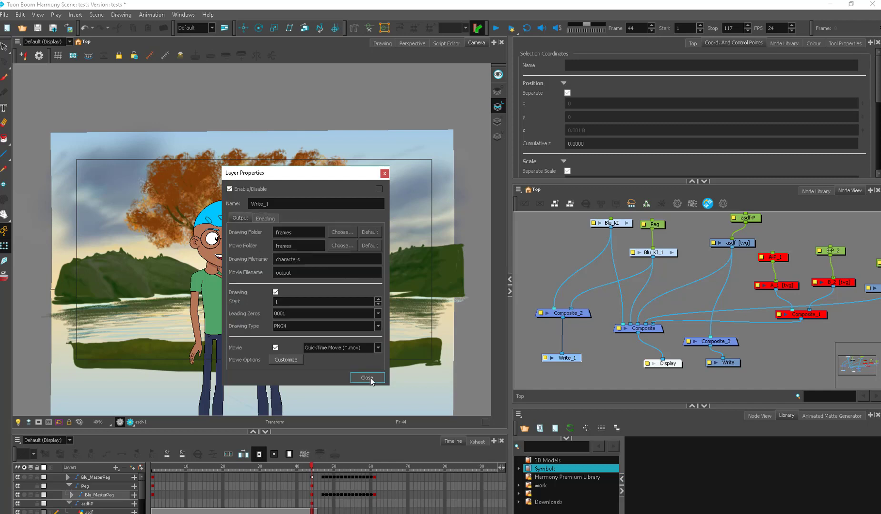
click(367, 378)
- Inspect the drawing filename and leading zeros options of the background's Write node, and close its properties
double_click(712, 366)
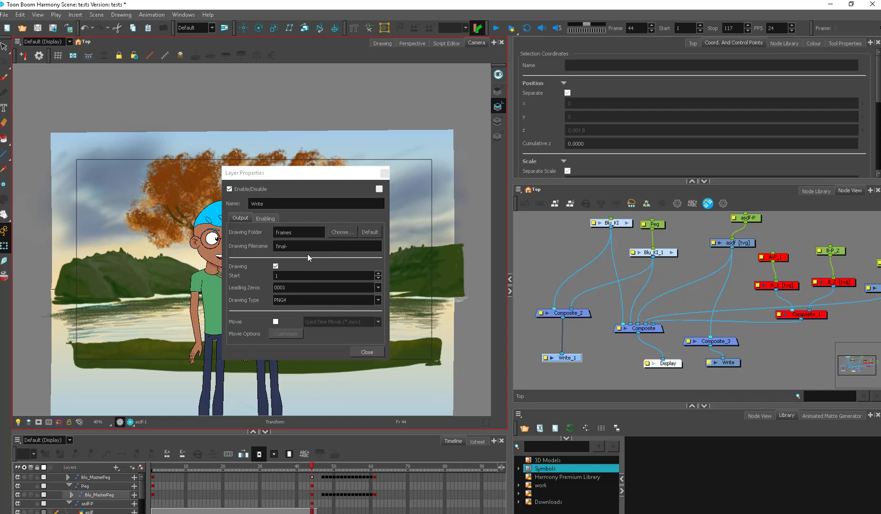
drag(304, 246, 257, 247)
click(304, 287)
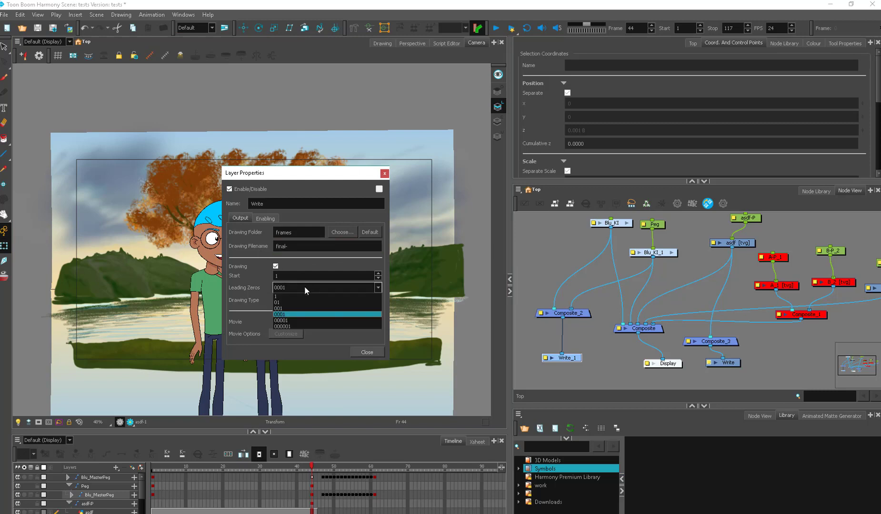
click(370, 352)
click(369, 352)
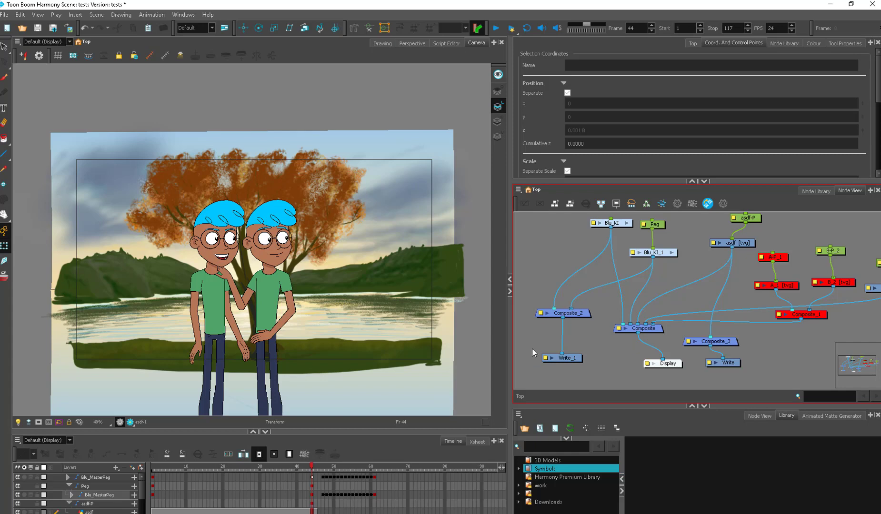
- Nudge the Write node closer beneath Composite_3 and clear the selection
click(563, 358)
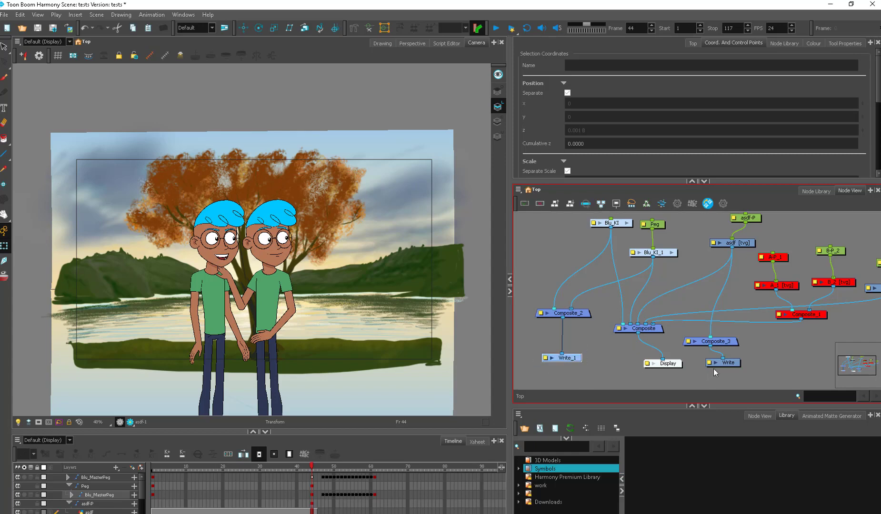
drag(738, 365, 734, 368)
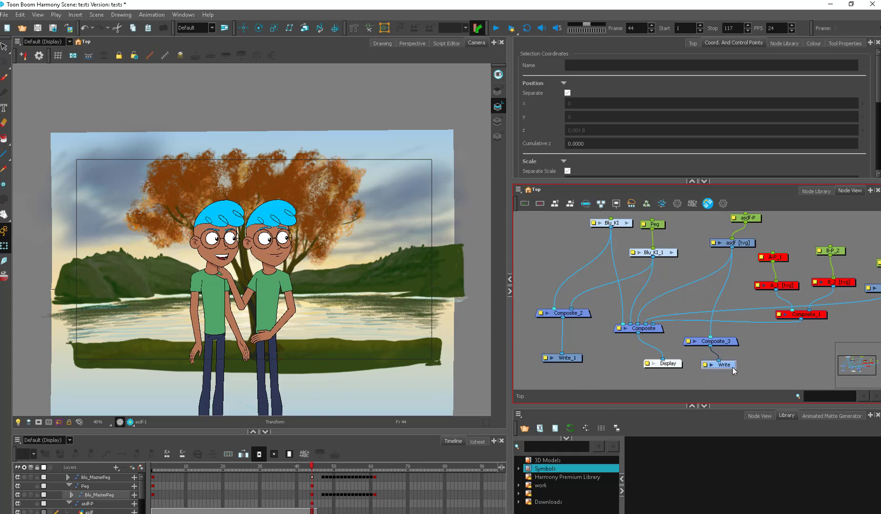
click(533, 330)
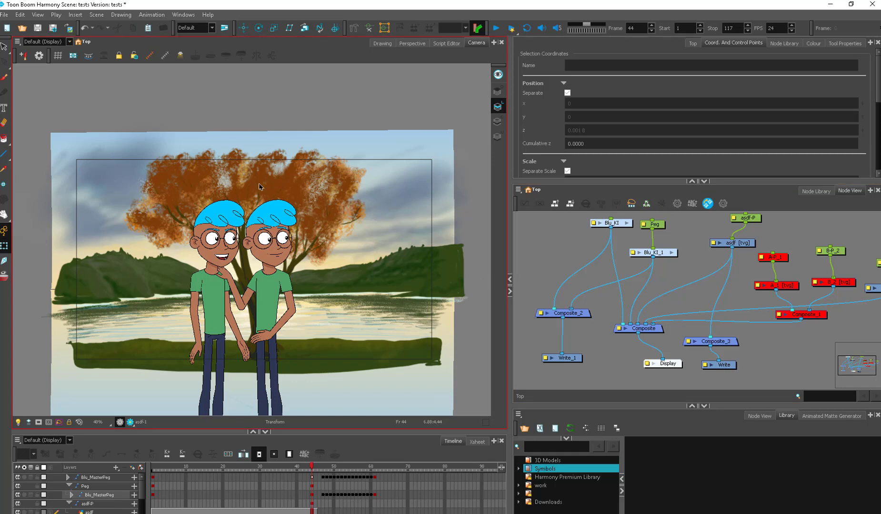
click(4, 15)
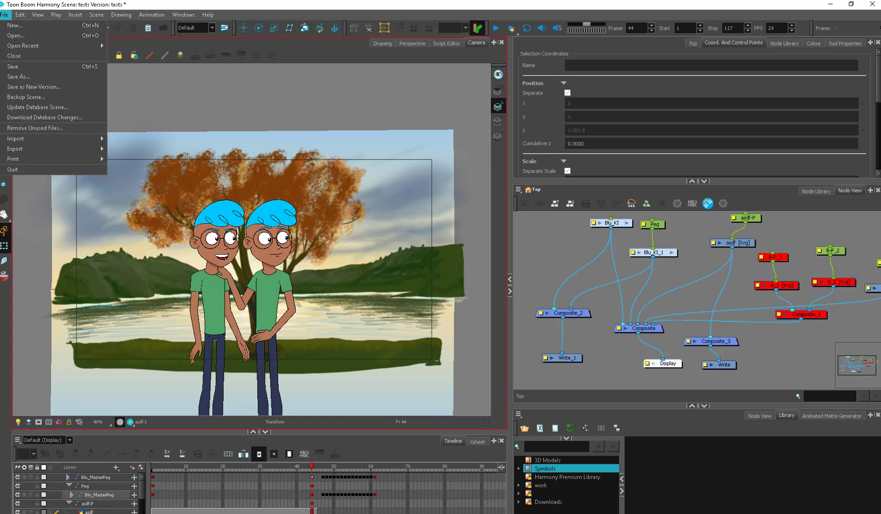
mouse_move(21, 149)
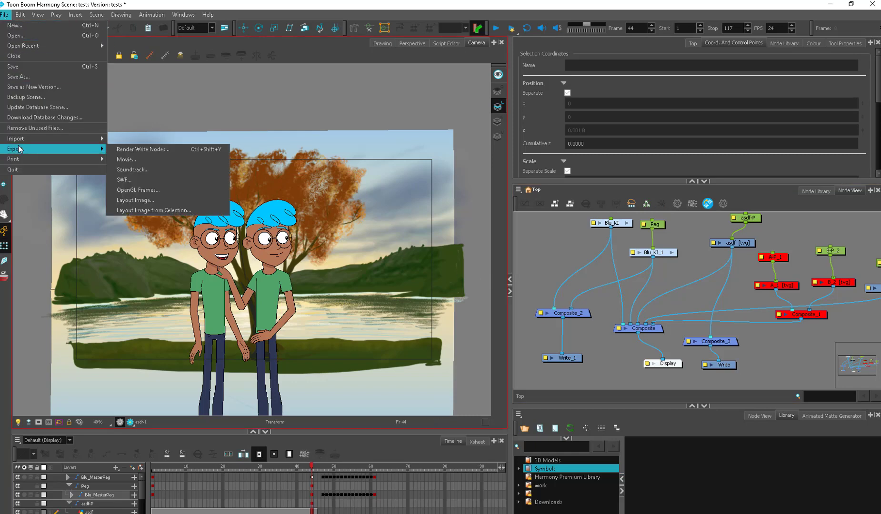
click(137, 149)
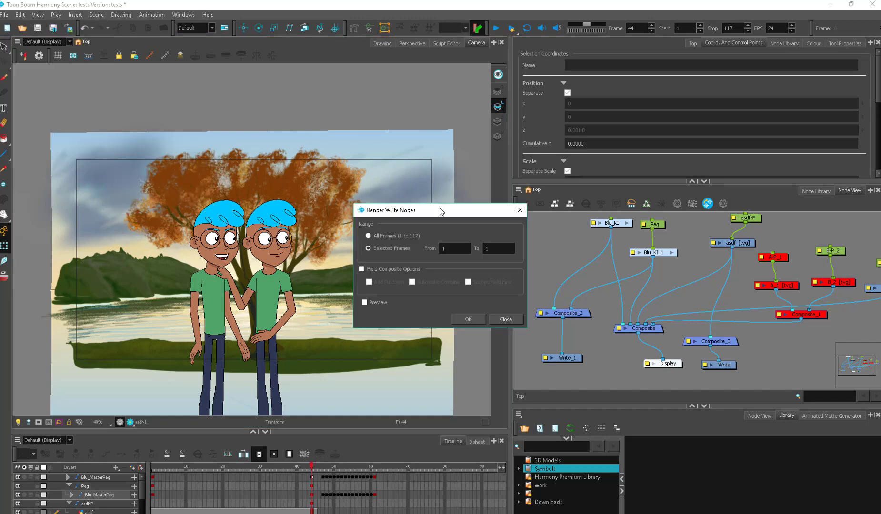
drag(426, 210, 485, 182)
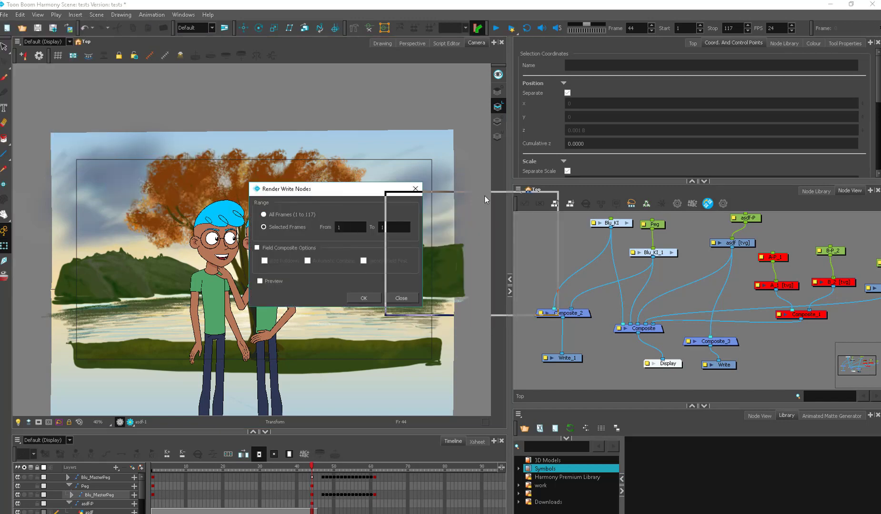
click(310, 471)
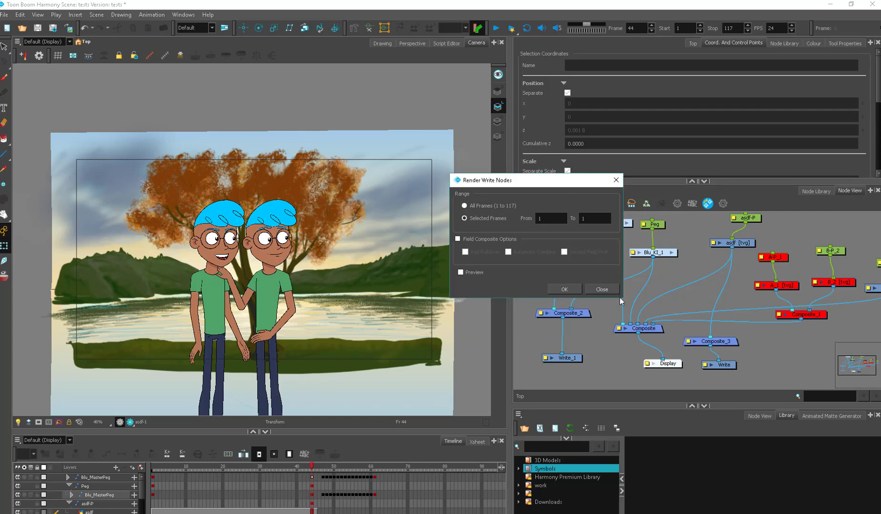
click(602, 290)
drag(214, 467, 312, 457)
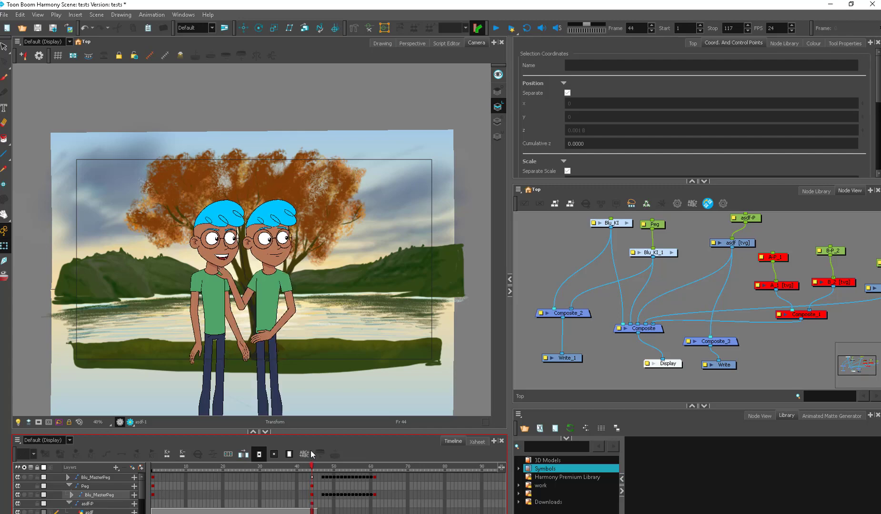
click(5, 15)
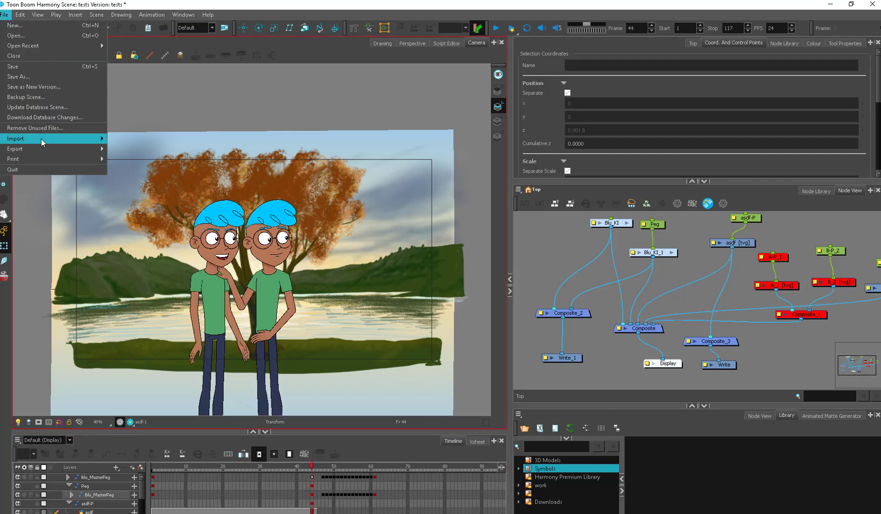
mouse_move(59, 149)
click(126, 151)
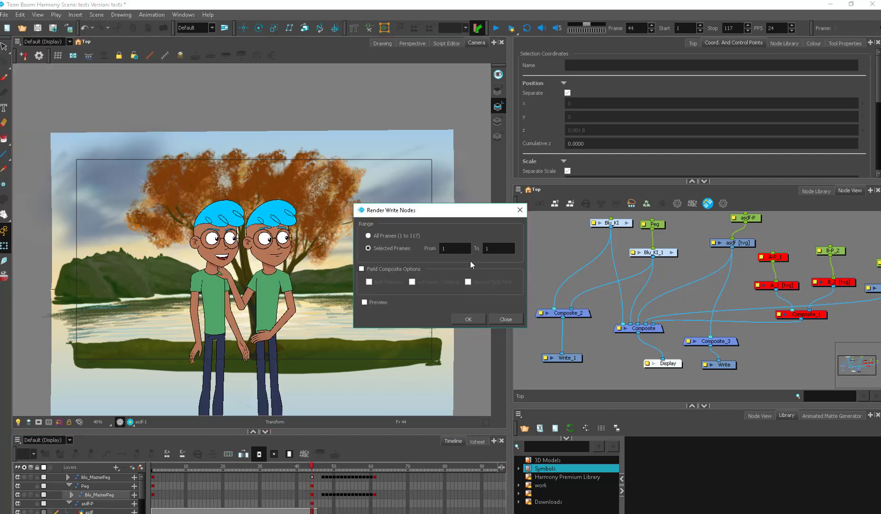
click(504, 319)
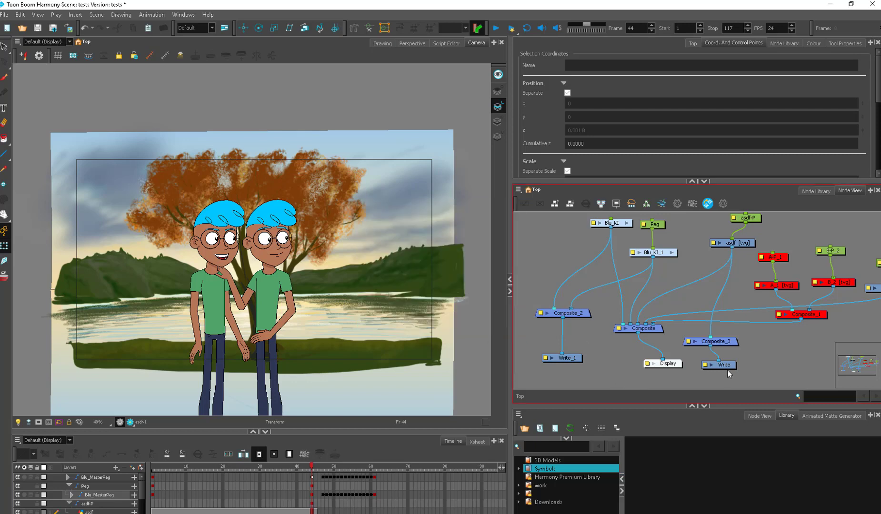
- Delete the Write node under Composite_3 and turn off the movie output of Write_1
click(720, 364)
key(Delete)
double_click(563, 359)
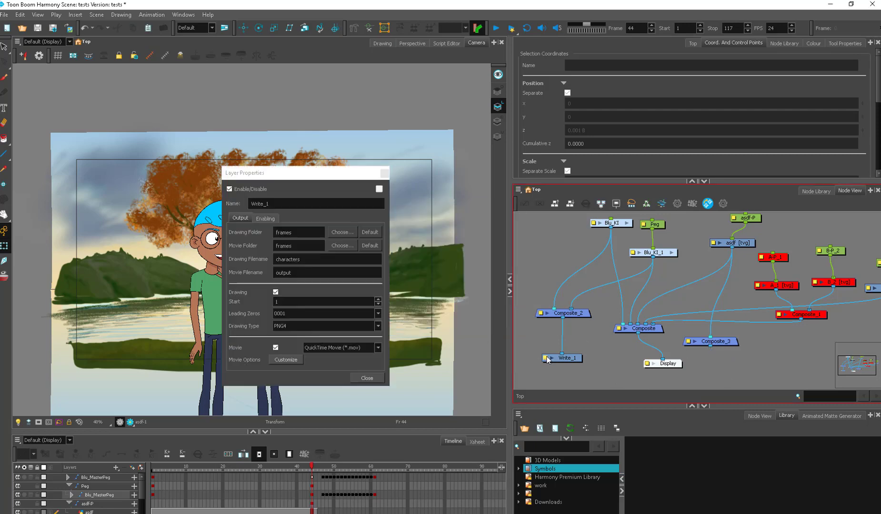
click(276, 347)
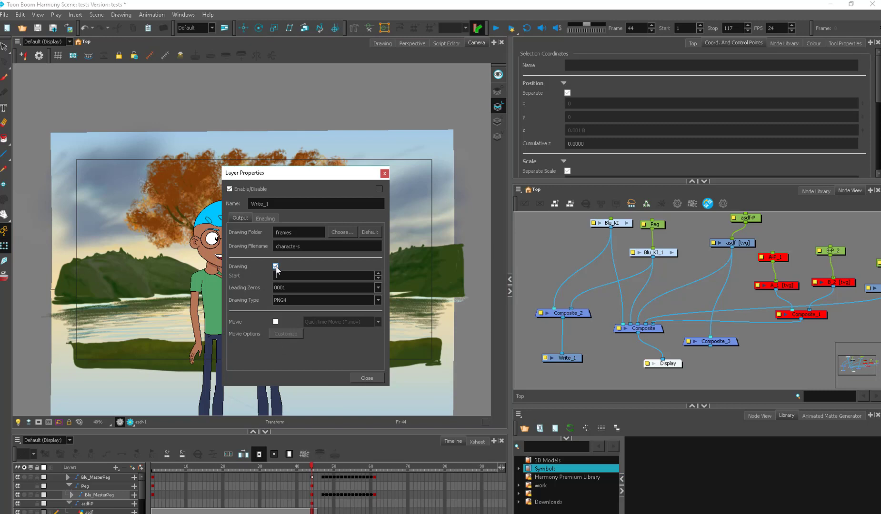
click(366, 379)
- Render the write nodes for frame 44 only
click(4, 14)
mouse_move(57, 148)
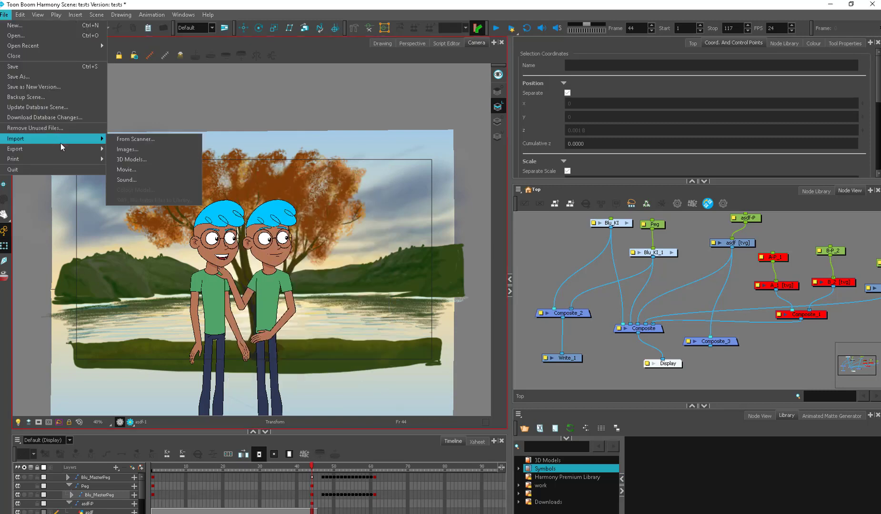
click(129, 151)
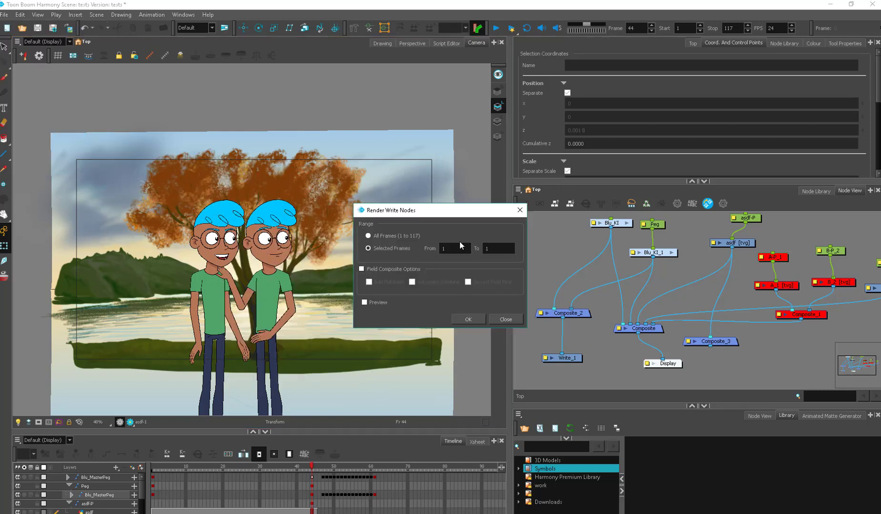
double_click(460, 242)
key(Tab)
click(469, 318)
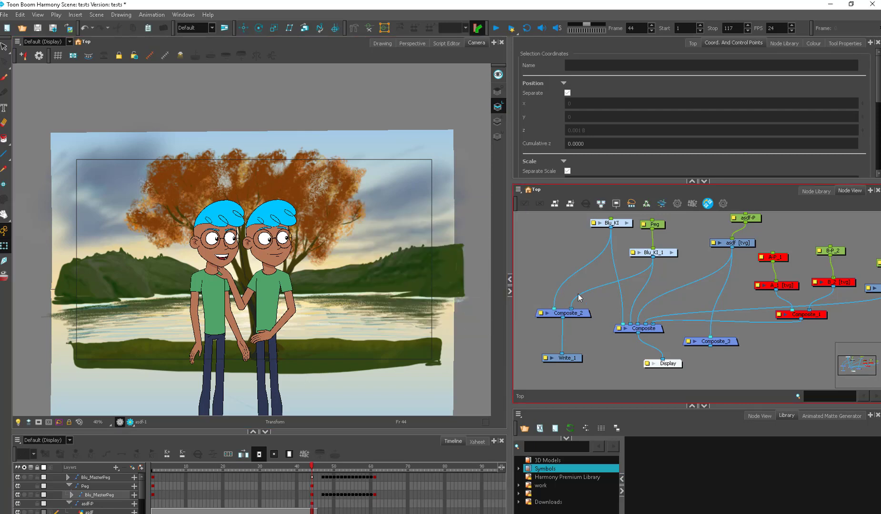
- Switch to File Explorer and browse the rendered images in the frames folder of the tests scene
drag(590, 306, 539, 335)
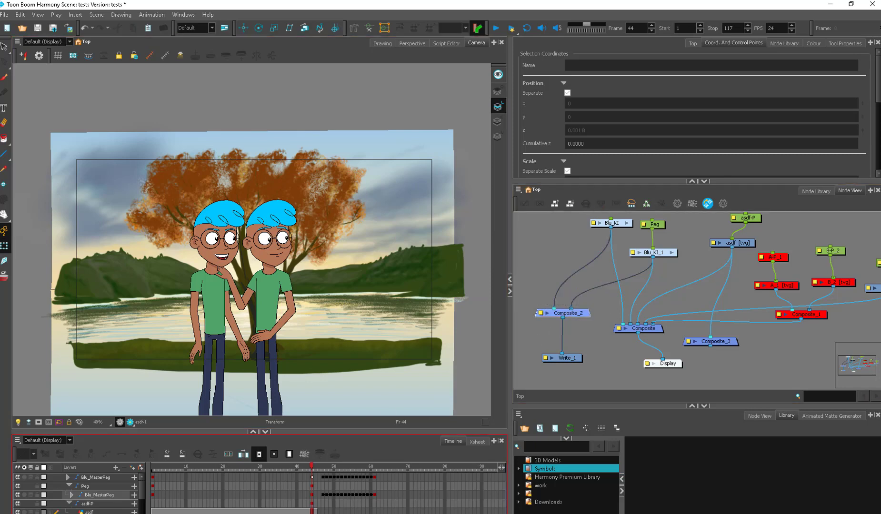
key(alt+Tab)
drag(496, 307, 545, 319)
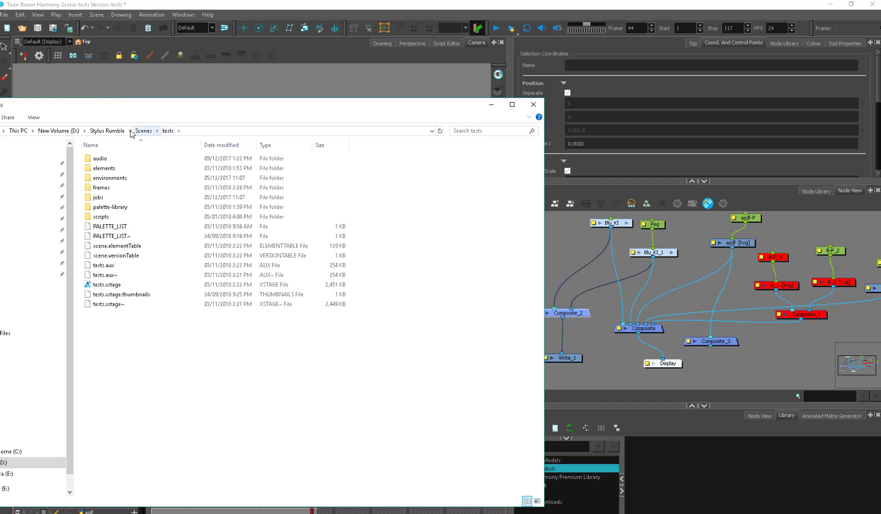
double_click(124, 190)
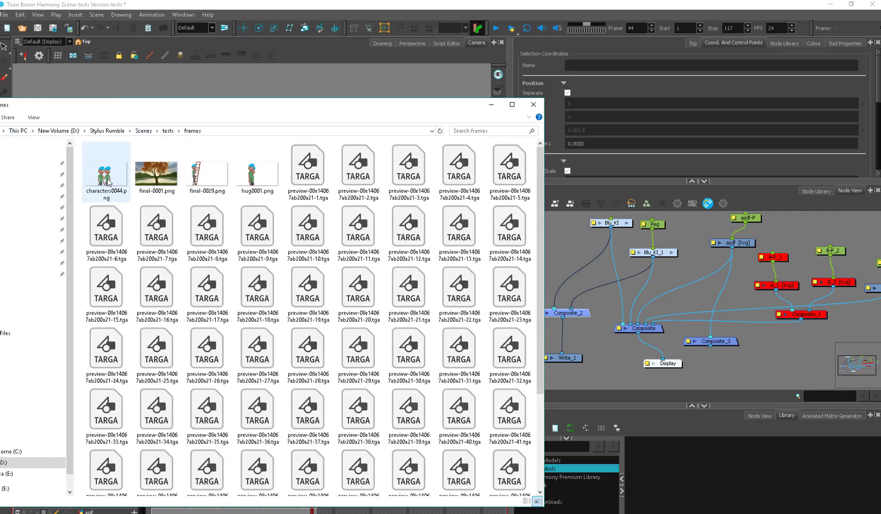
scroll(331, 317, down, 3)
scroll(331, 318, up, 3)
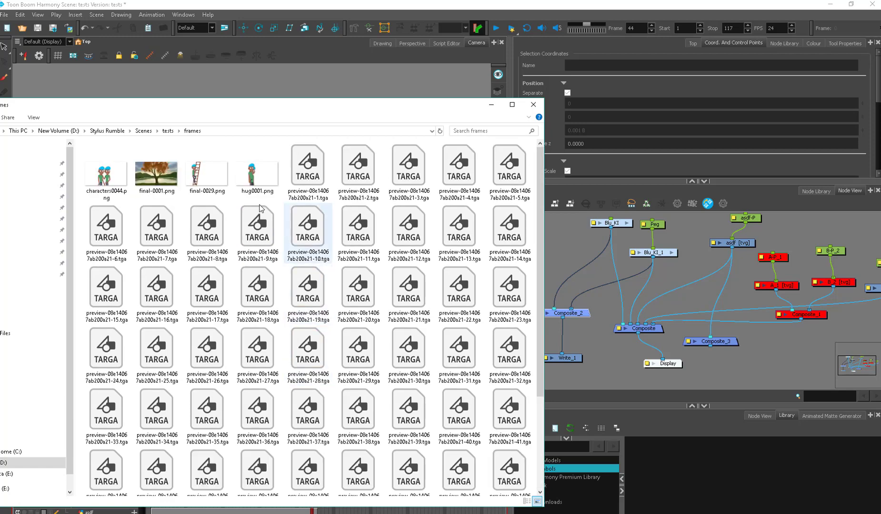
scroll(311, 141, down, 3)
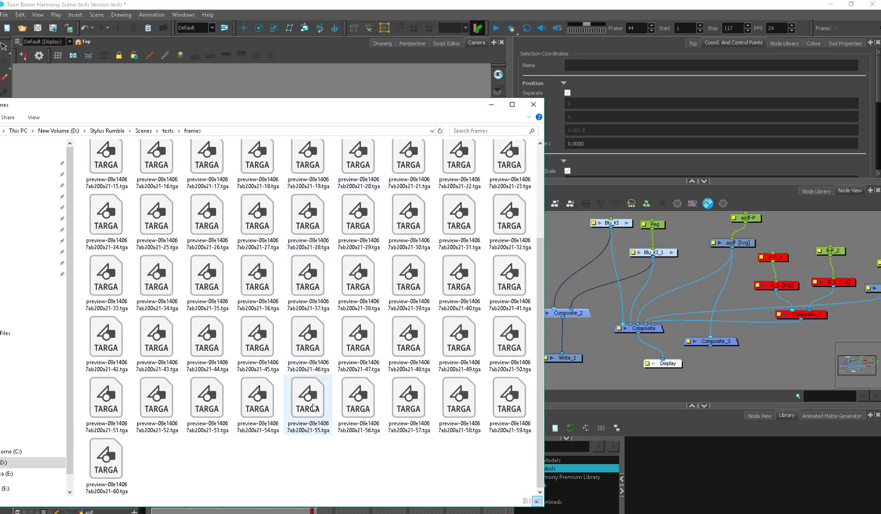
scroll(309, 394, up, 3)
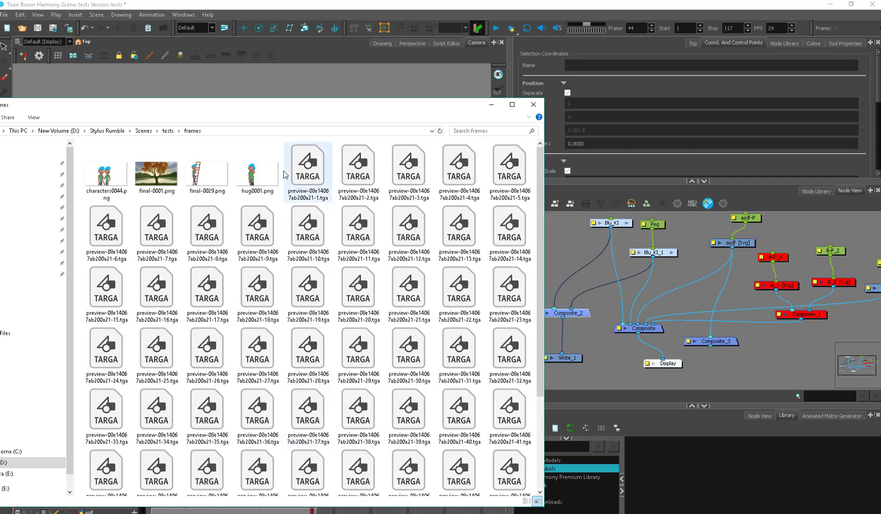
- View characters0044.png and final-0001.png, and close the image viewer and the folder window
double_click(106, 174)
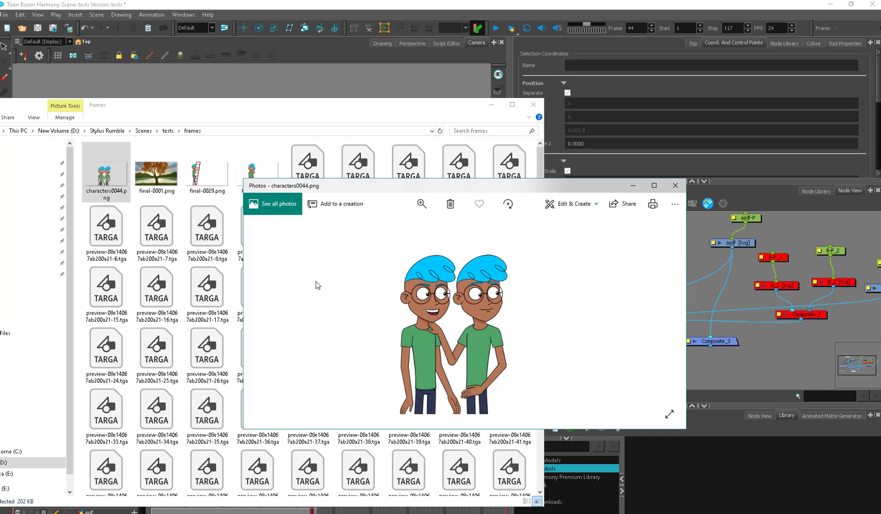
click(676, 187)
double_click(156, 175)
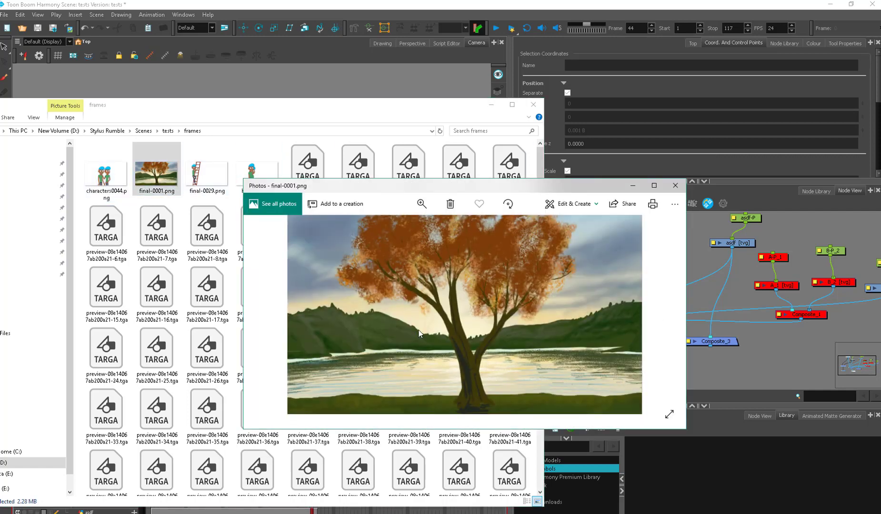
click(675, 185)
click(533, 105)
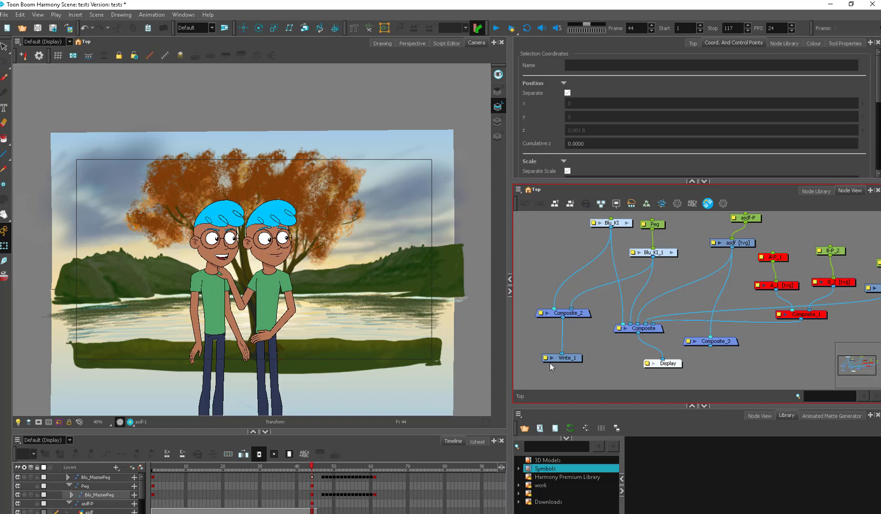
- Reopen the properties of Write_1 and check its drawing types, keeping PNG4 selected
click(571, 360)
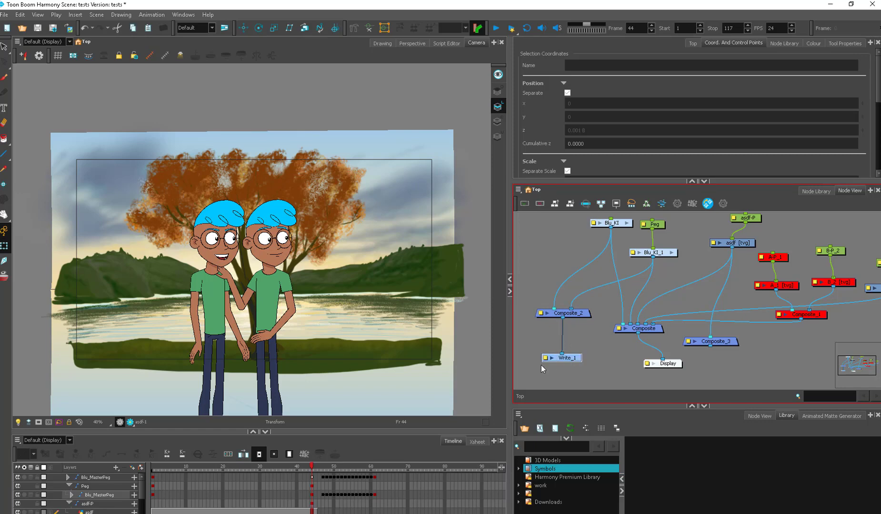
double_click(547, 359)
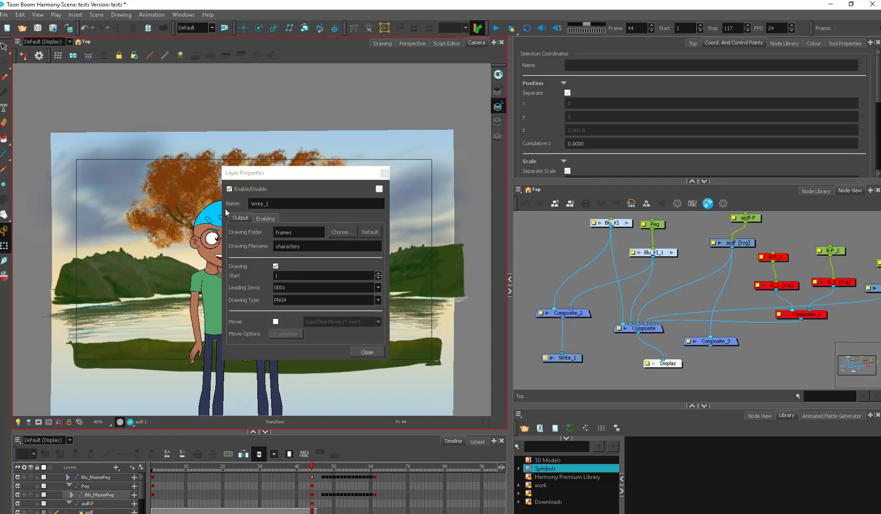
click(300, 301)
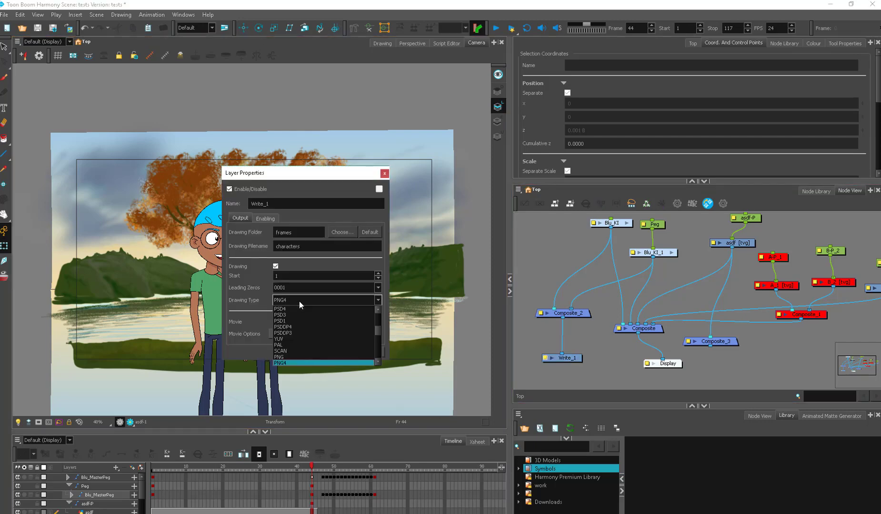
click(298, 301)
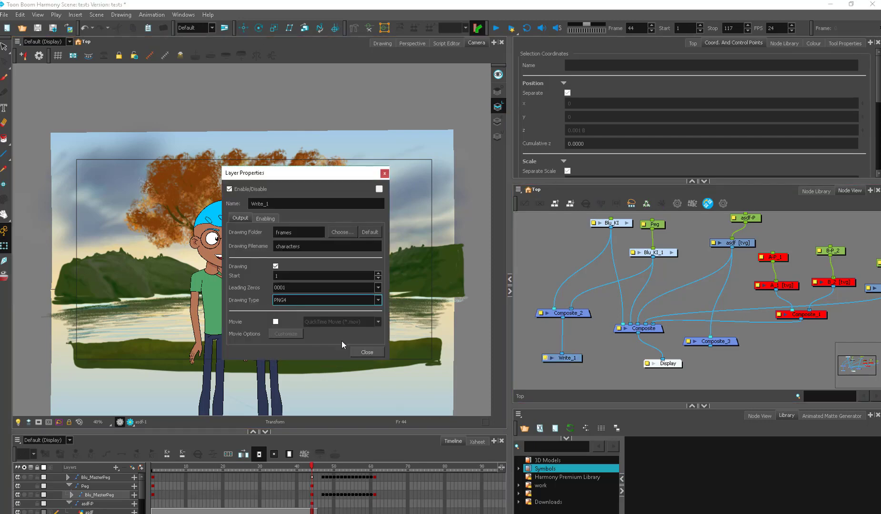